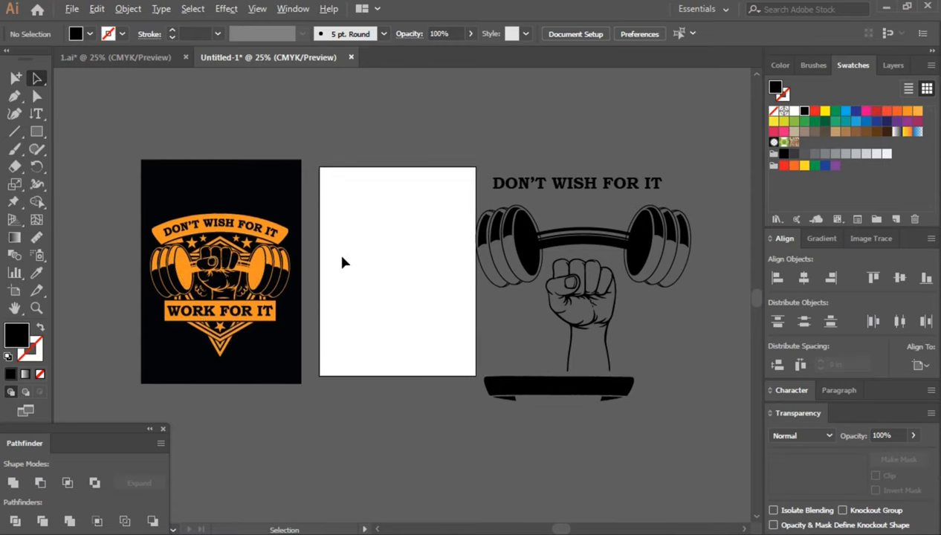
Step: Delete the 60 pt intro text and pan the view to show all the artwork
{"action": "scroll", "coordinate": [336, 253], "scroll_direction": "up", "scroll_amount": 2}
{"action": "left_click", "coordinate": [36, 113]}
{"action": "left_click", "coordinate": [130, 183]}
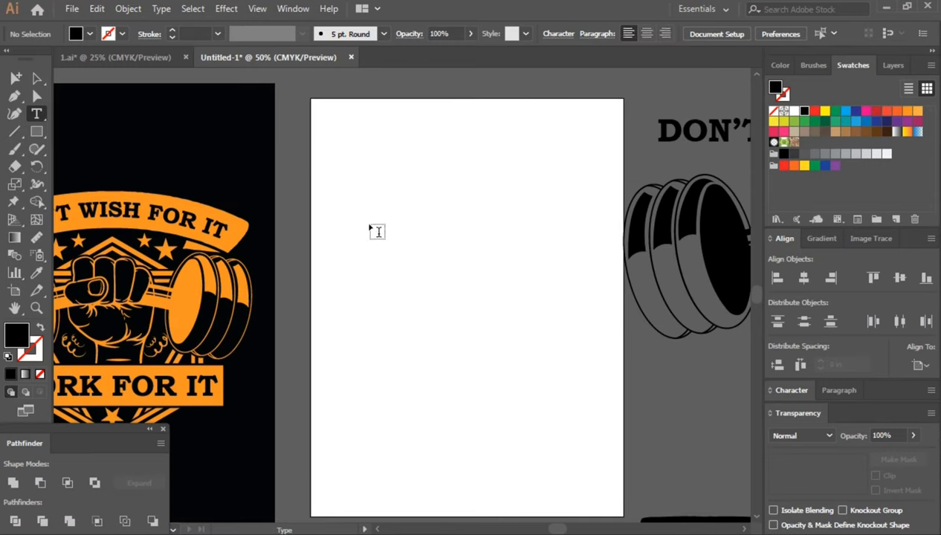
{"action": "left_click", "coordinate": [369, 211]}
{"action": "left_click", "coordinate": [704, 34]}
{"action": "left_click", "coordinate": [732, 283]}
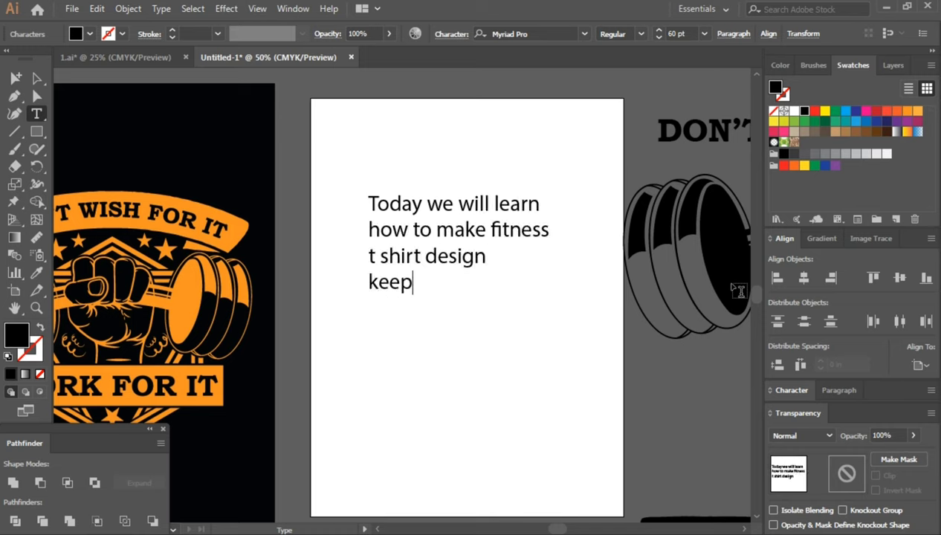
{"action": "key", "text": "Escape"}
{"action": "key", "text": "Delete"}
{"action": "key", "text": "ctrl+minus"}
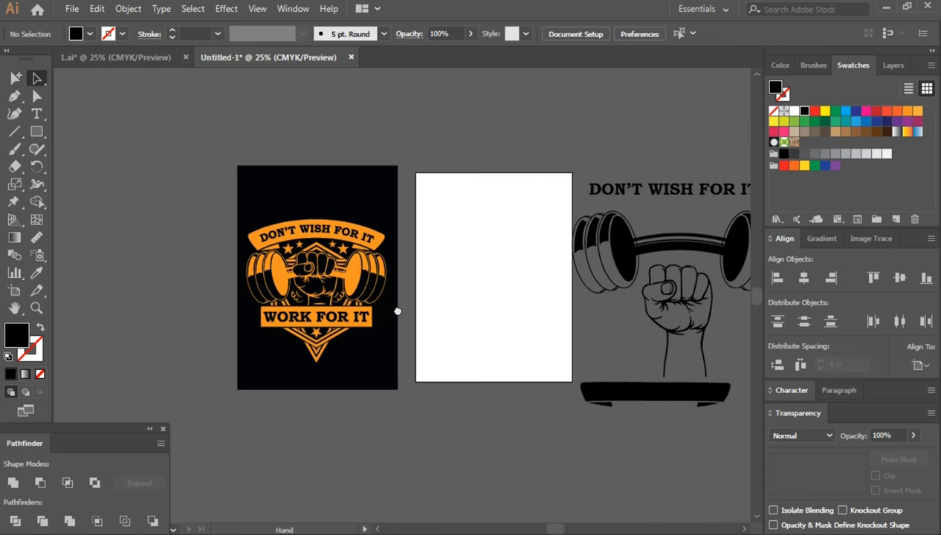
{"action": "key", "text": "ctrl+plus"}
{"action": "left_click_drag", "start_coordinate": [552, 336], "coordinate": [393, 337]}
Step: Draw a three-sided polygon and enlarge it into a large triangle
{"action": "right_click", "coordinate": [36, 131]}
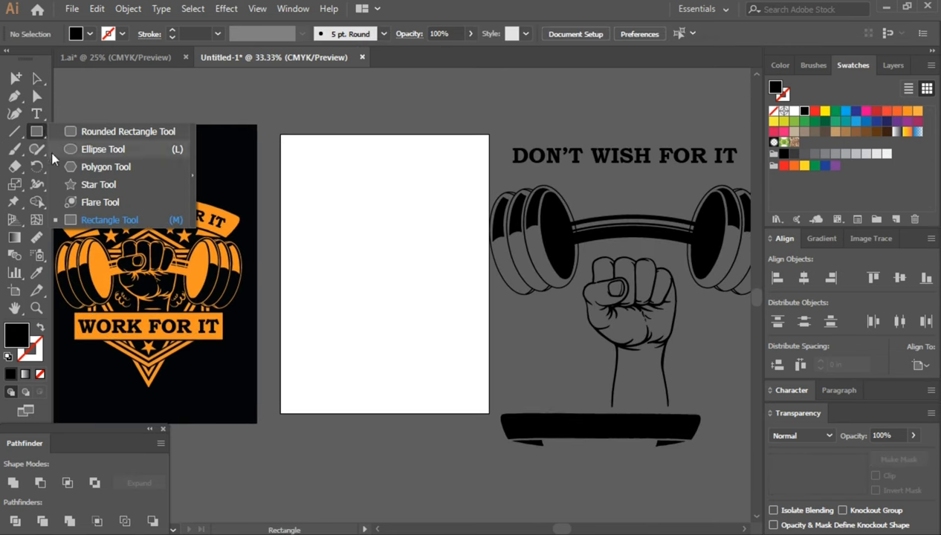
{"action": "left_click", "coordinate": [95, 164]}
{"action": "left_click", "coordinate": [341, 256]}
{"action": "key", "text": "Return"}
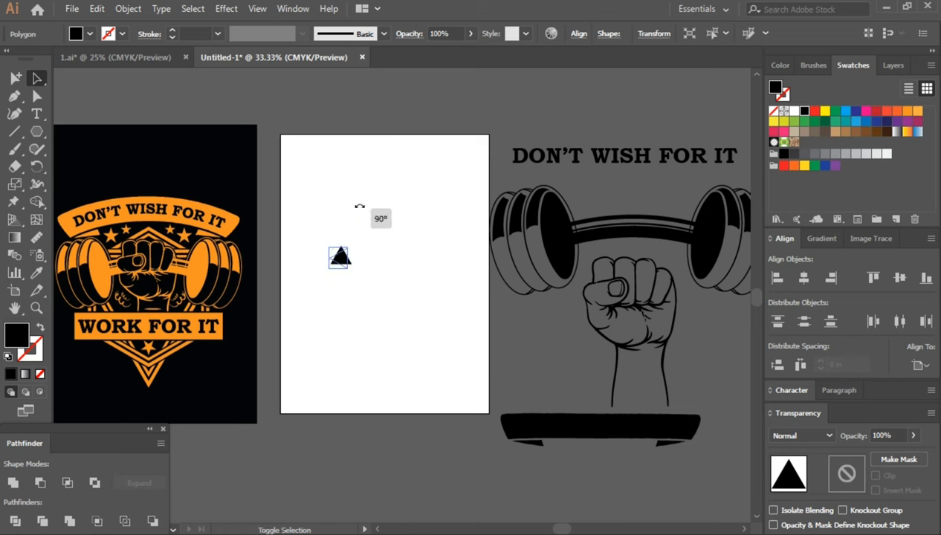
{"action": "left_click_drag", "start_coordinate": [355, 251], "coordinate": [414, 267]}
{"action": "key", "text": "ctrl+plus"}
{"action": "key", "text": "ctrl+plus"}
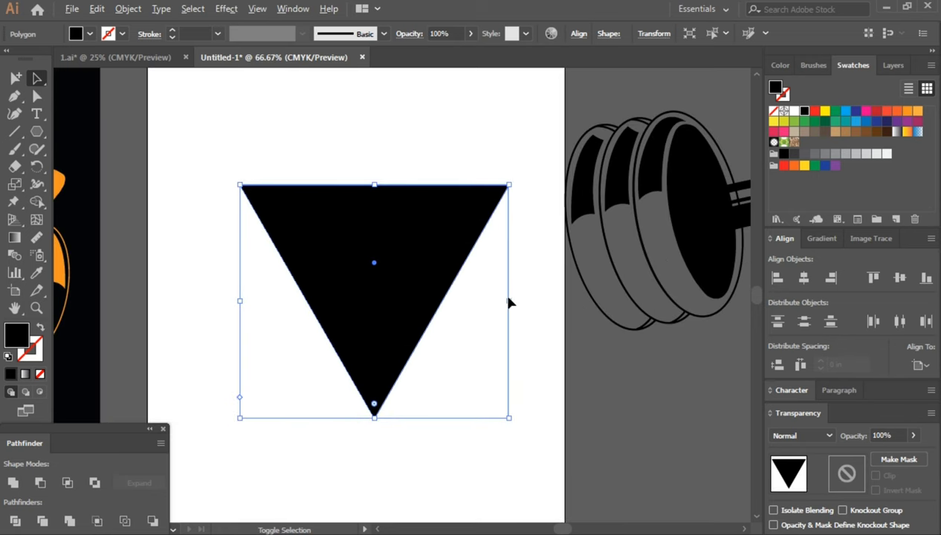
{"action": "key", "text": "ctrl+minus"}
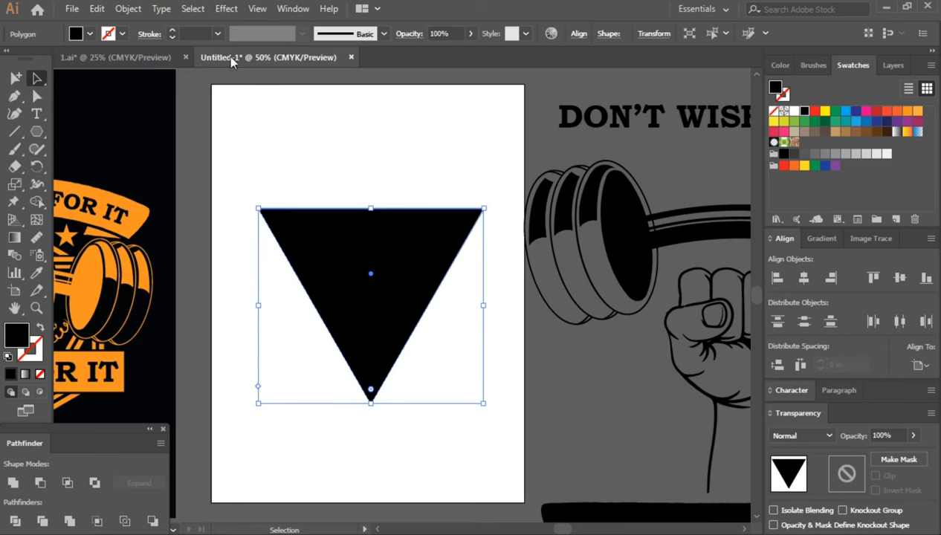
Step: Turn the triangle's fill into an 11 pt black outline and add a smaller copy inside
{"action": "left_click", "coordinate": [41, 328]}
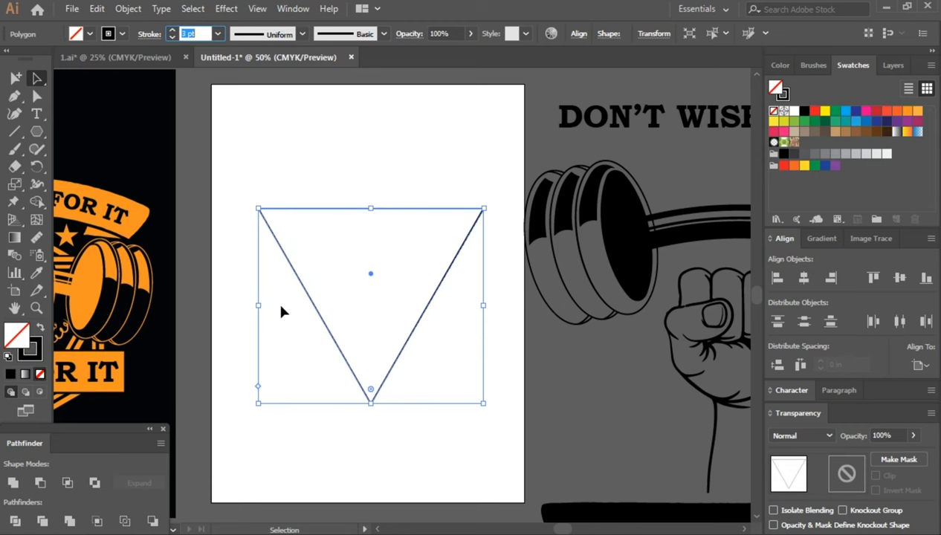
{"action": "key", "text": "Up"}
{"action": "key", "text": "Up"}
{"action": "left_click", "coordinate": [427, 325]}
{"action": "key", "text": "ctrl+plus"}
{"action": "left_click", "coordinate": [422, 305]}
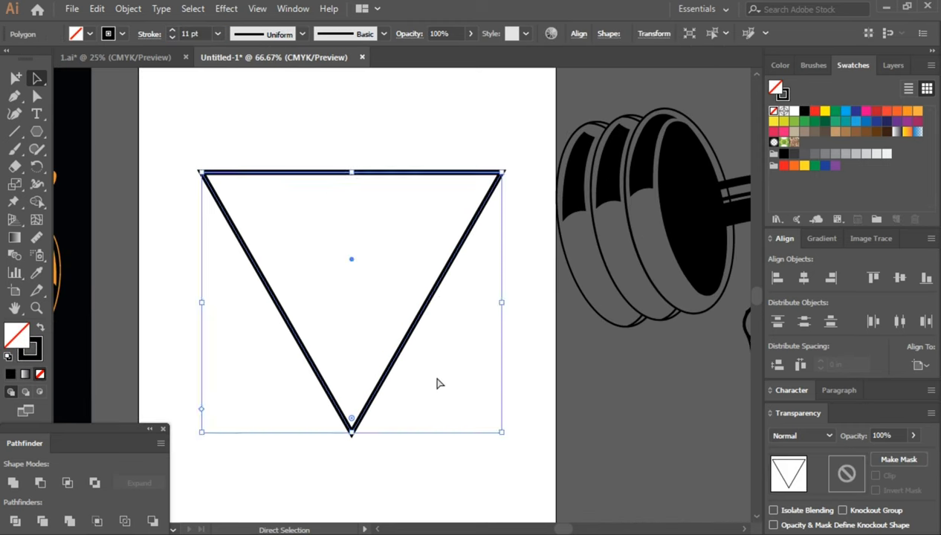
{"action": "left_click_drag", "start_coordinate": [501, 303], "coordinate": [488, 304]}
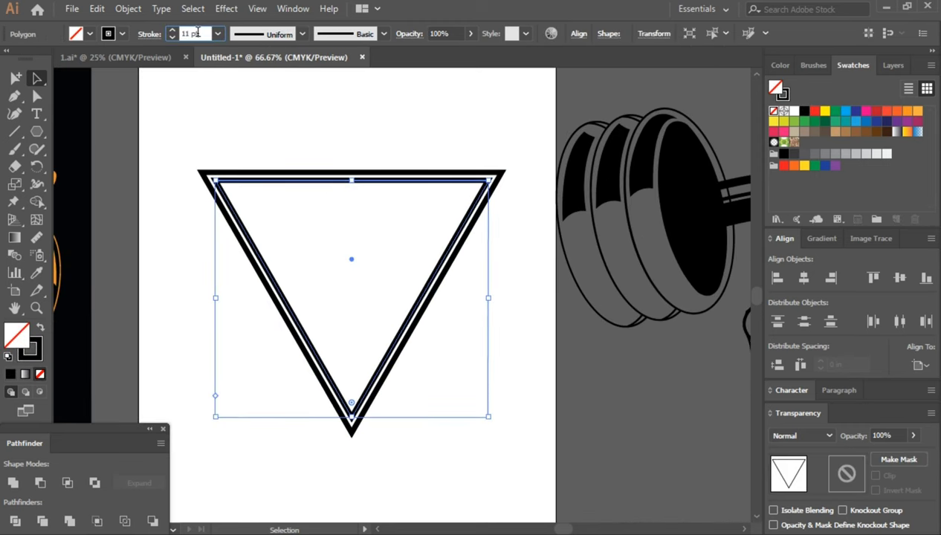
{"action": "left_click", "coordinate": [224, 351]}
{"action": "left_click", "coordinate": [305, 174]}
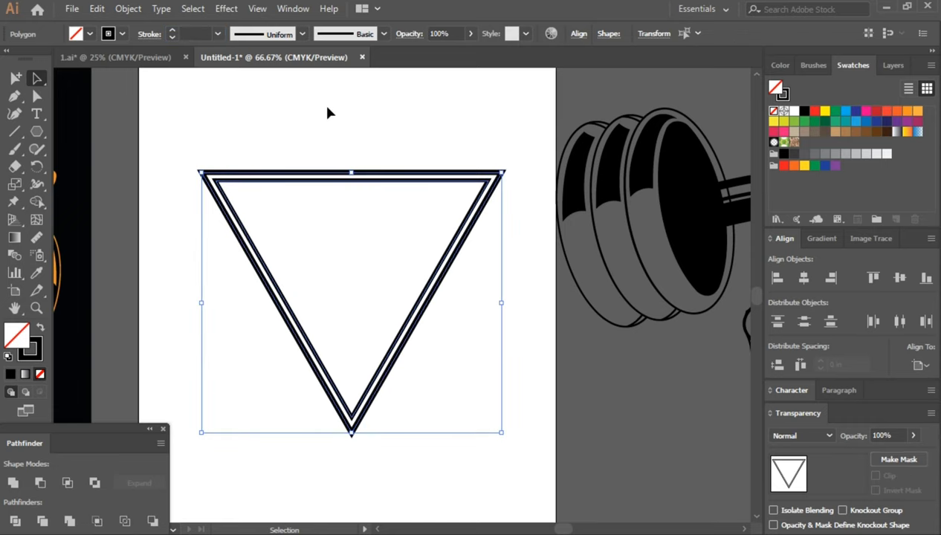
{"action": "left_click", "coordinate": [223, 111]}
Step: Draw a six-sided polygon beside the triangle
{"action": "left_click", "coordinate": [36, 132]}
{"action": "left_click", "coordinate": [106, 167]}
{"action": "left_click", "coordinate": [148, 227]}
{"action": "type", "text": "6"}
{"action": "key", "text": "Return"}
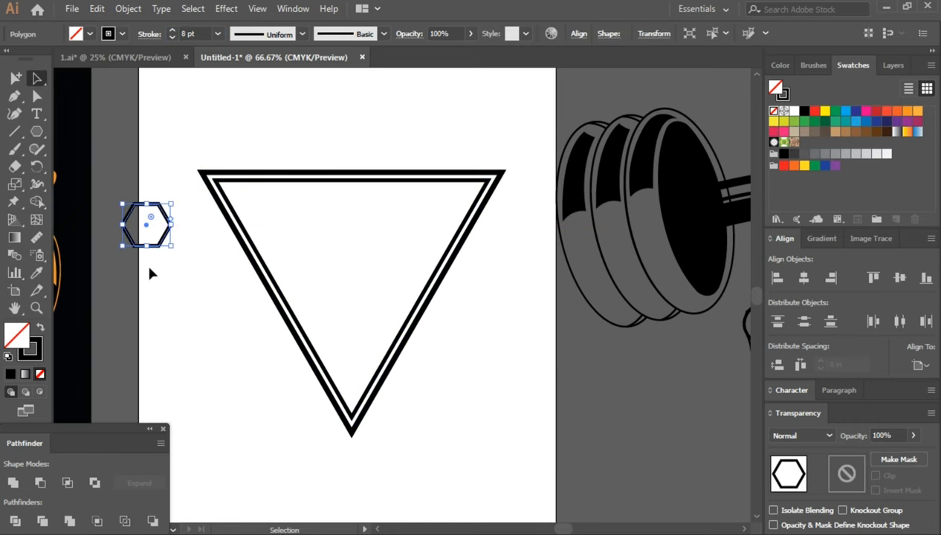
Step: Enlarge the hexagon so it overlaps the triangle
{"action": "mouse_move", "coordinate": [168, 248]}
{"action": "left_mouse_down"}
{"action": "mouse_move", "coordinate": [428, 345]}
{"action": "mouse_move", "coordinate": [466, 310]}
{"action": "mouse_move", "coordinate": [465, 249]}
{"action": "mouse_move", "coordinate": [479, 240]}
{"action": "mouse_move", "coordinate": [466, 256]}
{"action": "left_mouse_up"}
{"action": "left_click", "coordinate": [446, 269]}
{"action": "left_click", "coordinate": [476, 384]}
{"action": "left_click", "coordinate": [439, 411]}
{"action": "scroll", "coordinate": [439, 411], "scroll_direction": "up", "scroll_amount": 1}
{"action": "left_click", "coordinate": [462, 336]}
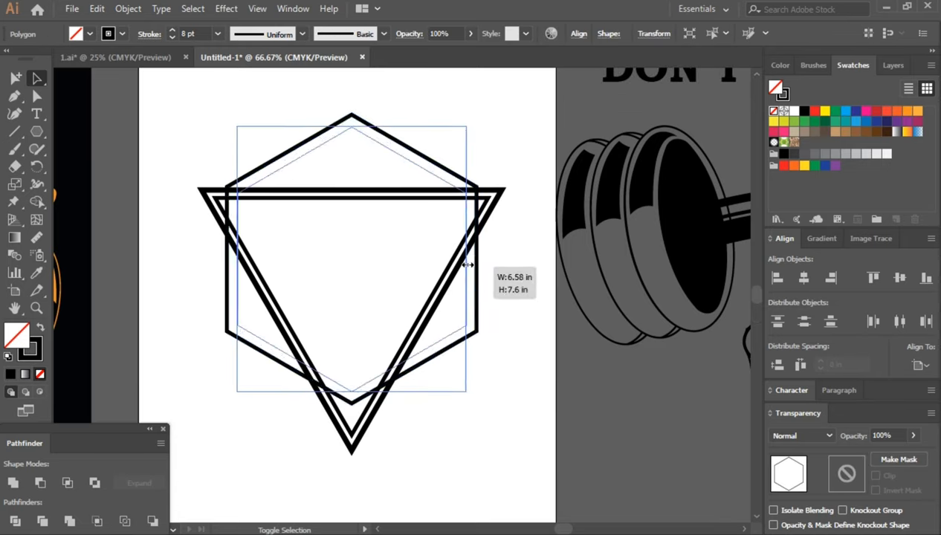
{"action": "left_click", "coordinate": [442, 458]}
{"action": "scroll", "coordinate": [442, 459], "scroll_direction": "up", "scroll_amount": 1}
{"action": "left_click", "coordinate": [447, 370]}
Step: Shrink a copy of the hexagon inside it and Eyedropper the triangle's outline style onto it
{"action": "key", "text": "i"}
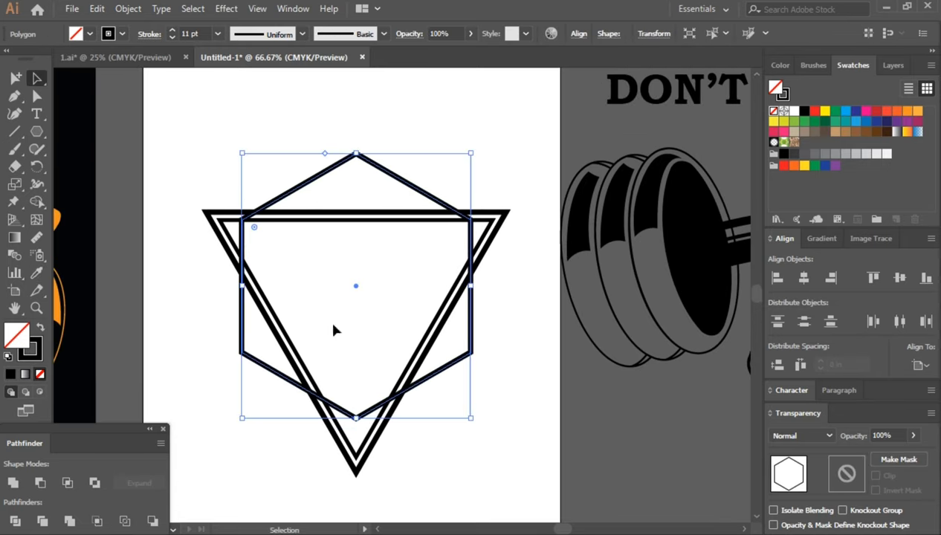
{"action": "left_click_drag", "start_coordinate": [473, 288], "coordinate": [465, 288]}
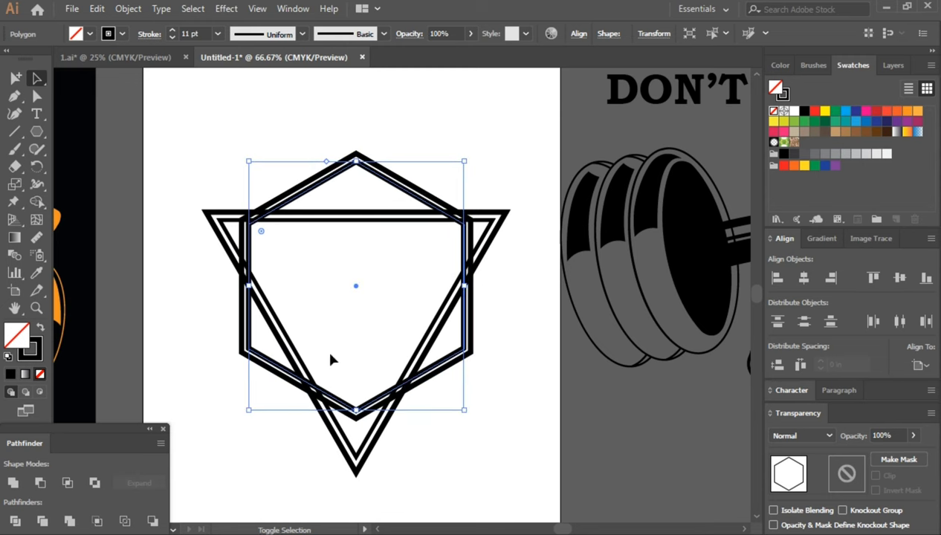
{"action": "left_click", "coordinate": [304, 216]}
{"action": "key", "text": "v"}
{"action": "left_click", "coordinate": [345, 148]}
Step: Show the artwork at Actual Size and select all the shapes
{"action": "left_click", "coordinate": [257, 9]}
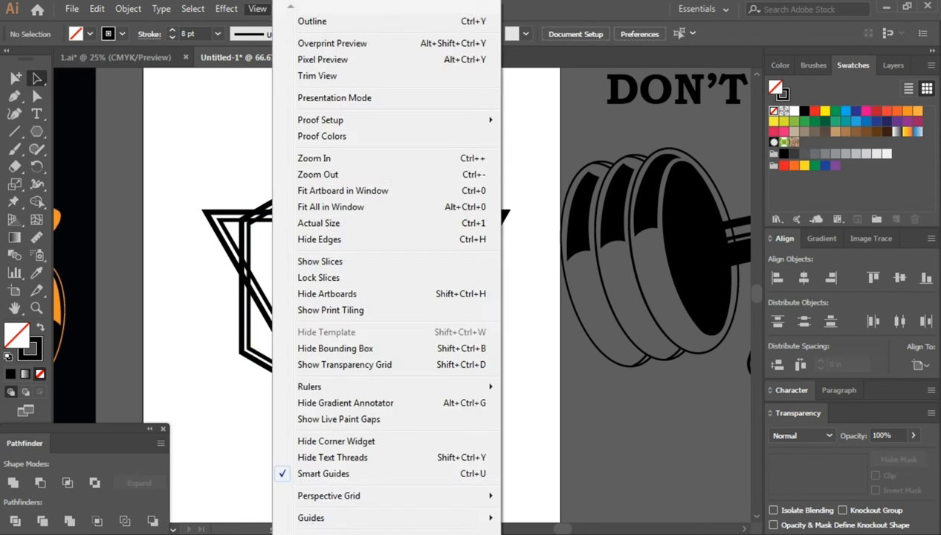
{"action": "left_click", "coordinate": [313, 145]}
{"action": "key", "text": "ctrl+a"}
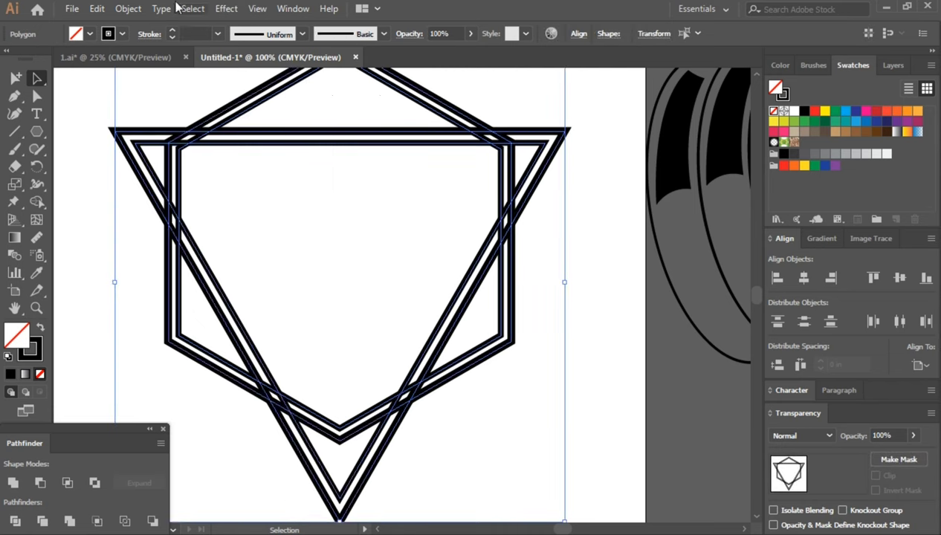
{"action": "left_click", "coordinate": [128, 8]}
Step: Expand the outlines into filled shapes and nudge the frame slightly down
{"action": "left_click", "coordinate": [210, 162]}
{"action": "key", "text": "Return"}
{"action": "key", "text": "ctrl+minus"}
{"action": "key", "text": "ctrl+minus"}
{"action": "left_click_drag", "start_coordinate": [412, 405], "coordinate": [257, 217]}
{"action": "left_click_drag", "start_coordinate": [394, 185], "coordinate": [399, 196]}
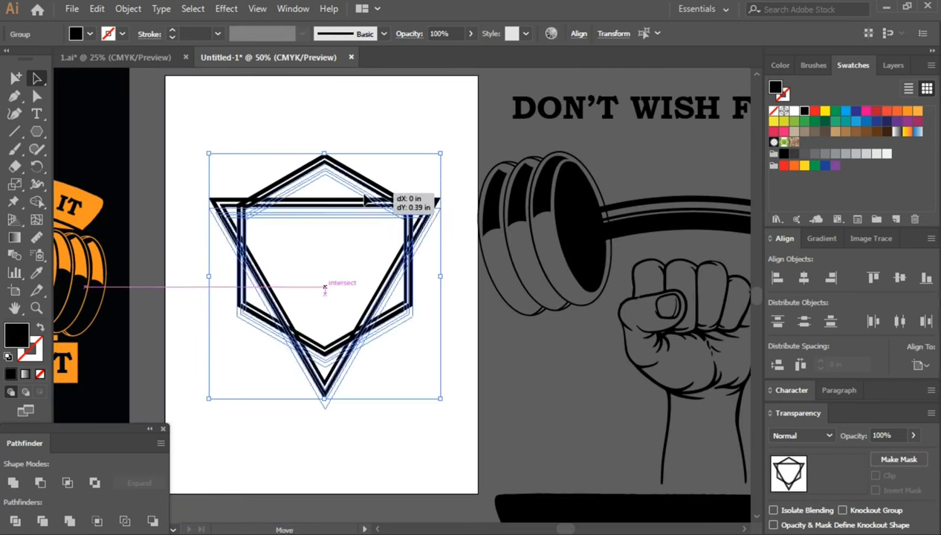
{"action": "key", "text": "ctrl+shift+a"}
Step: Move the black ribbon to the top of the artboard above the frame
{"action": "mouse_move", "coordinate": [439, 264]}
{"action": "left_mouse_down"}
{"action": "mouse_move", "coordinate": [357, 144]}
{"action": "mouse_move", "coordinate": [345, 149]}
{"action": "left_mouse_up"}
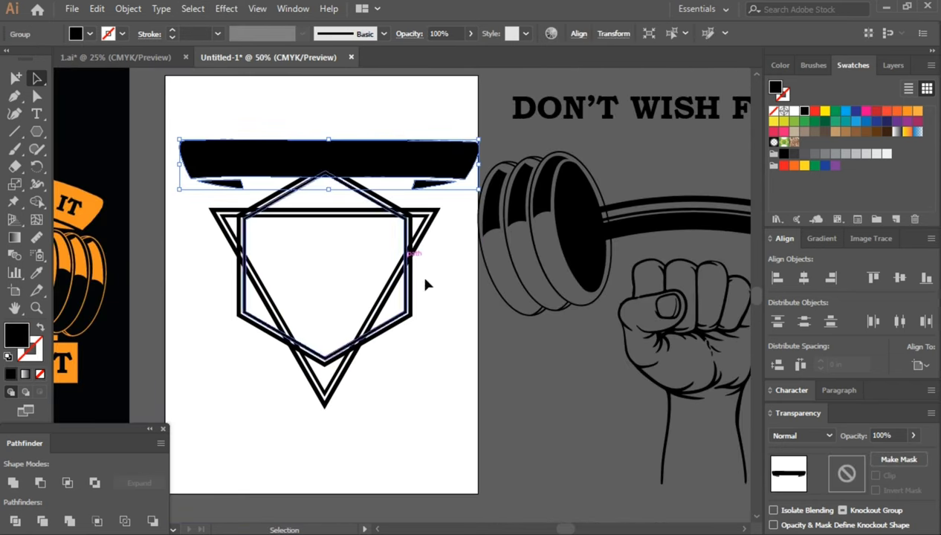
{"action": "left_click", "coordinate": [406, 285]}
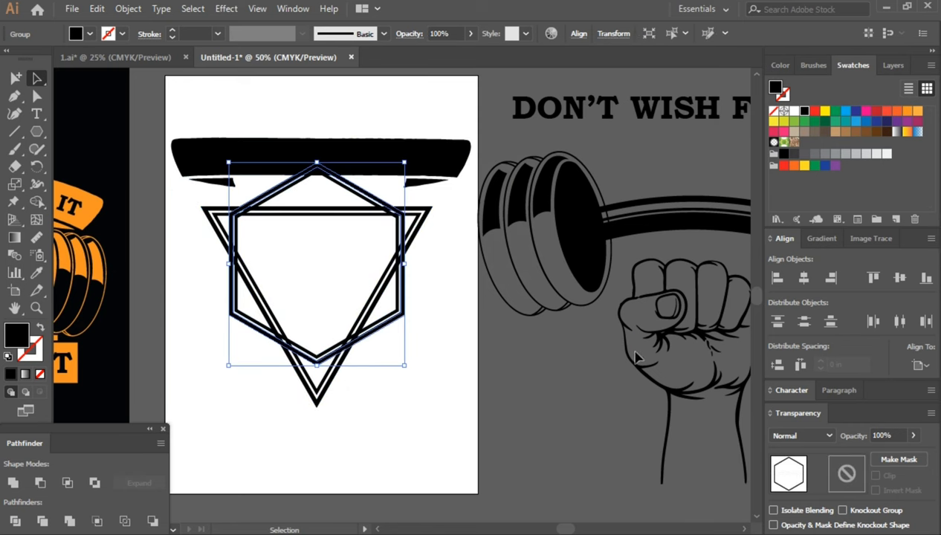
{"action": "key", "text": "a"}
{"action": "key", "text": "v"}
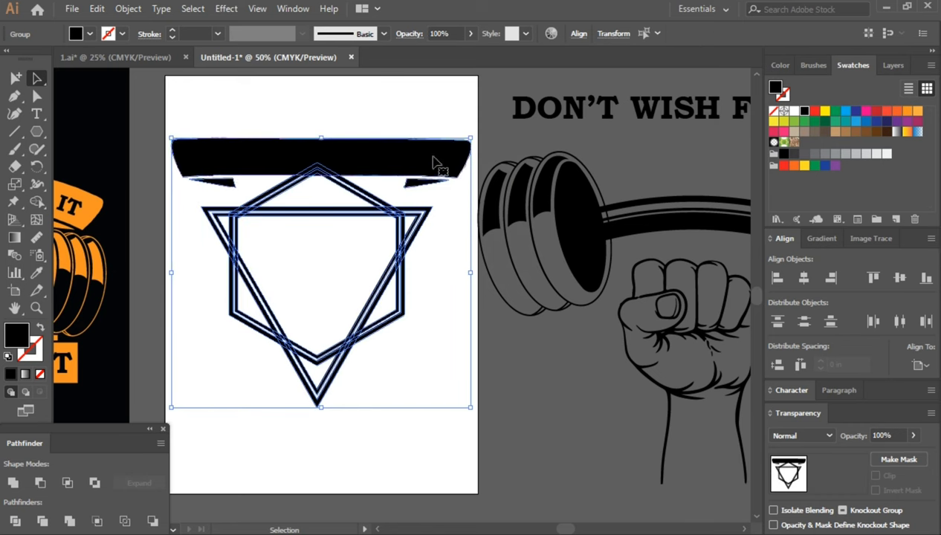
{"action": "left_click", "coordinate": [435, 160]}
Step: Centre the DON'T WISH FOR IT text in front of the ribbon and convert it to outlines
{"action": "left_click_drag", "start_coordinate": [632, 132], "coordinate": [301, 180]}
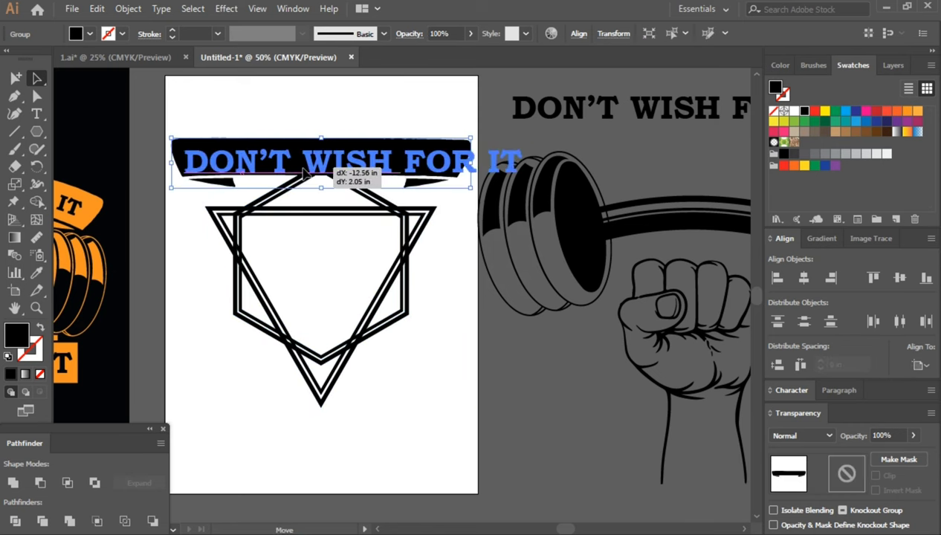
{"action": "key", "text": "ctrl+equal"}
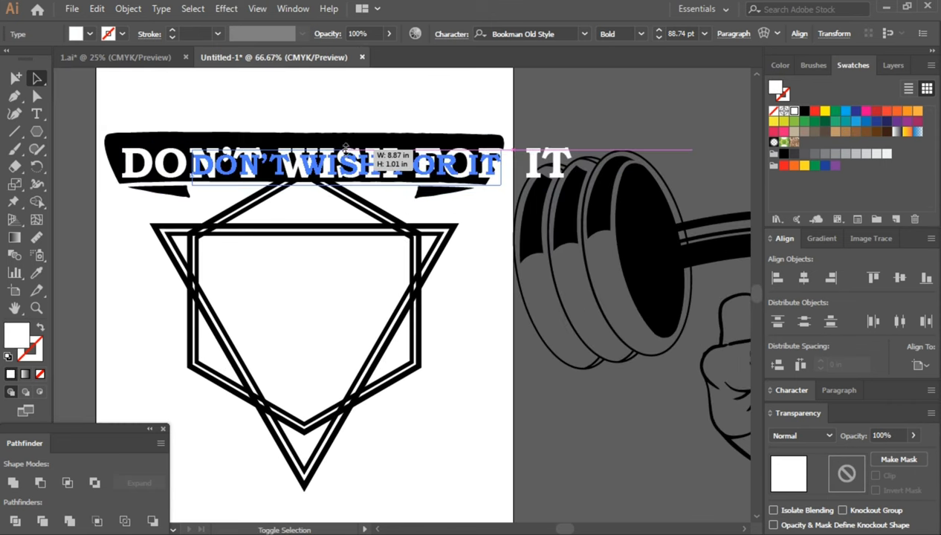
{"action": "left_click_drag", "start_coordinate": [357, 160], "coordinate": [323, 159]}
{"action": "right_click", "coordinate": [323, 160]}
{"action": "left_click", "coordinate": [401, 262]}
Step: Enlarge the white lettering to fill the ribbon
{"action": "left_click", "coordinate": [496, 183]}
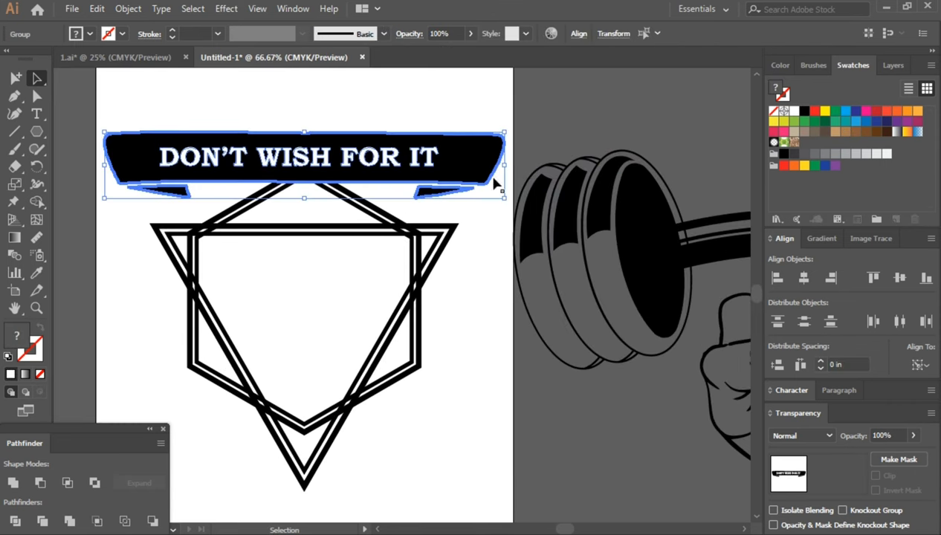
{"action": "left_click", "coordinate": [369, 157]}
{"action": "left_click_drag", "start_coordinate": [444, 171], "coordinate": [504, 184]}
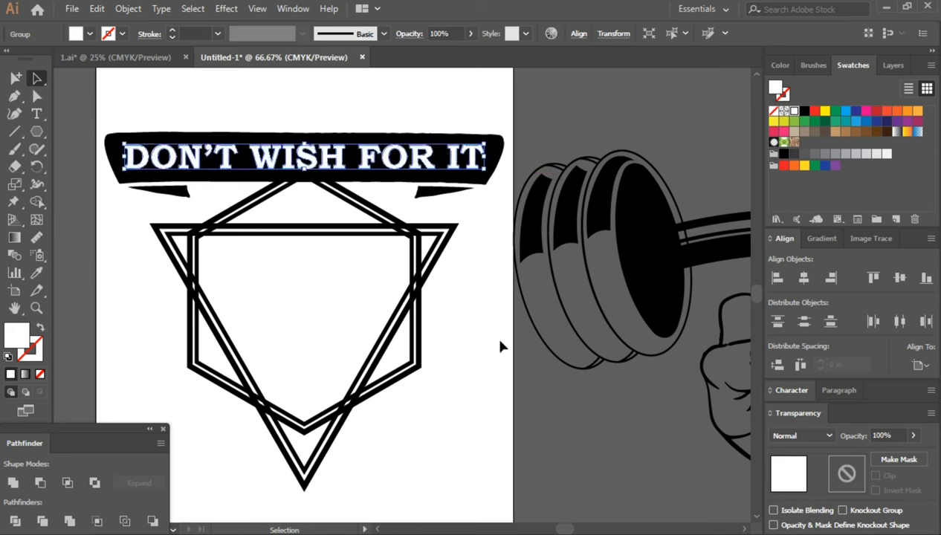
{"action": "left_click", "coordinate": [361, 250]}
Step: Move the fist onto the dumbbell bar and enlarge the dumbbell over it
{"action": "key", "text": "ctrl+minus"}
{"action": "mouse_move", "coordinate": [599, 345]}
{"action": "left_mouse_down"}
{"action": "mouse_move", "coordinate": [600, 304]}
{"action": "mouse_move", "coordinate": [354, 292]}
{"action": "left_mouse_up"}
{"action": "left_click_drag", "start_coordinate": [455, 368], "coordinate": [493, 245]}
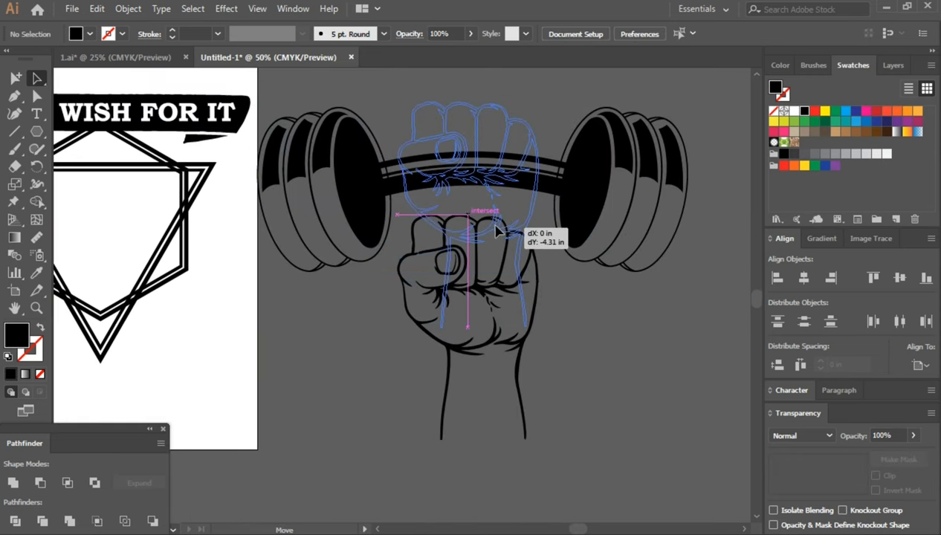
{"action": "left_click", "coordinate": [581, 241]}
{"action": "left_click_drag", "start_coordinate": [658, 209], "coordinate": [669, 195]}
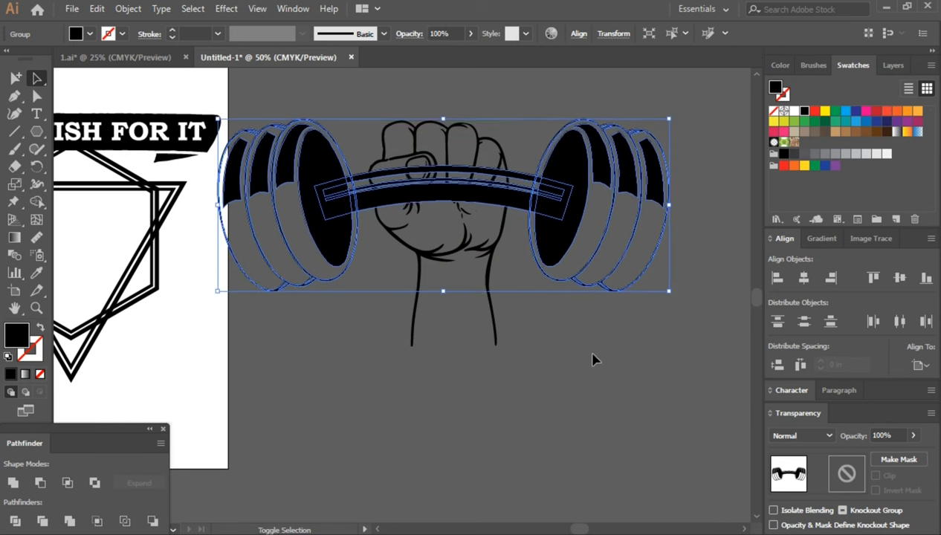
Step: Fill the dumbbell white and zoom in on the fist and bar
{"action": "key", "text": "ctrl+plus"}
{"action": "left_click", "coordinate": [794, 111]}
{"action": "key", "text": "ctrl+plus"}
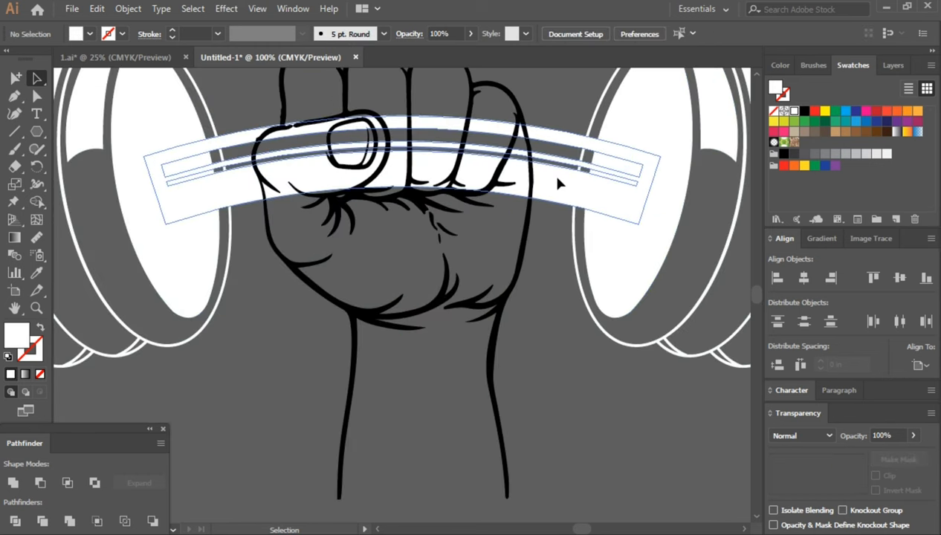
{"action": "scroll", "coordinate": [224, 223], "scroll_direction": "up", "scroll_amount": 1}
Step: Erase the white bar around and beneath the thumb with the Eraser tool
{"action": "key", "text": "shift+e"}
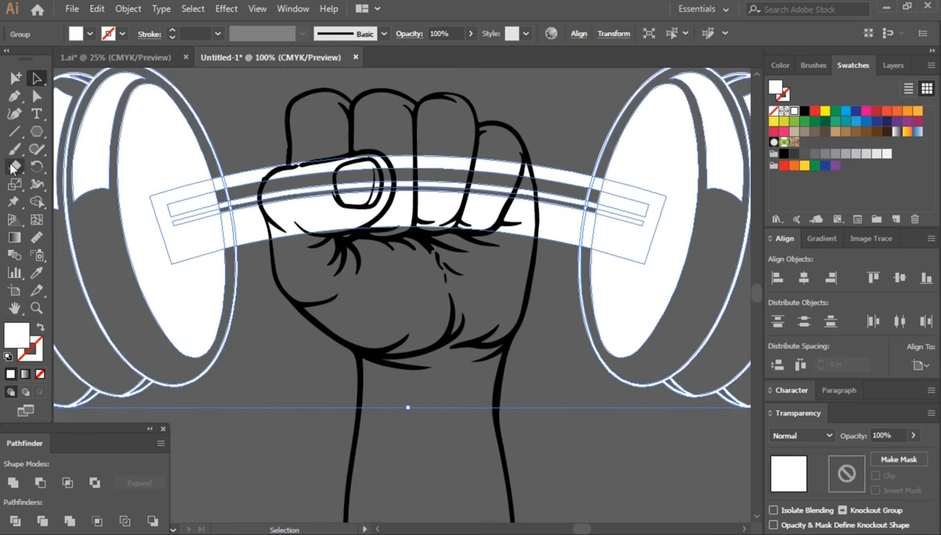
{"action": "scroll", "coordinate": [270, 151], "scroll_direction": "up", "scroll_amount": 3}
{"action": "left_click_drag", "start_coordinate": [270, 151], "coordinate": [626, 178]}
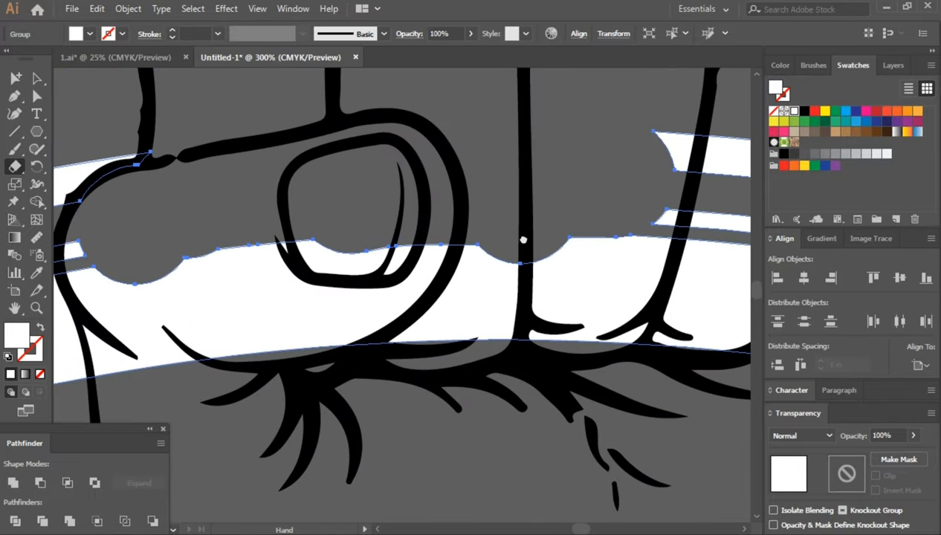
{"action": "mouse_move", "coordinate": [215, 182]}
{"action": "left_mouse_down"}
{"action": "mouse_move", "coordinate": [426, 195]}
{"action": "mouse_move", "coordinate": [437, 294]}
{"action": "left_mouse_up"}
{"action": "left_click_drag", "start_coordinate": [400, 171], "coordinate": [221, 160]}
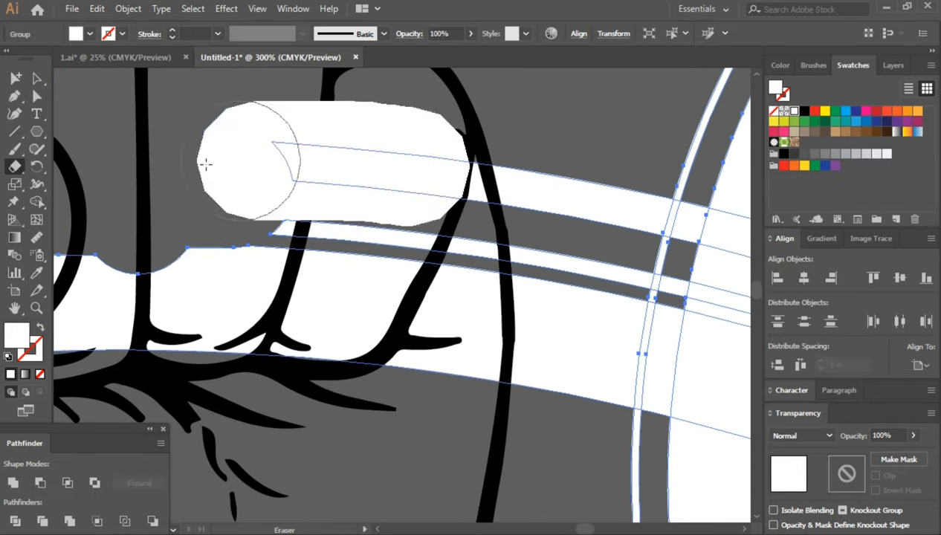
{"action": "left_click_drag", "start_coordinate": [333, 254], "coordinate": [431, 202]}
{"action": "left_click_drag", "start_coordinate": [341, 246], "coordinate": [396, 256]}
{"action": "mouse_move", "coordinate": [312, 245]}
{"action": "left_mouse_down"}
{"action": "mouse_move", "coordinate": [247, 248]}
{"action": "mouse_move", "coordinate": [521, 238]}
{"action": "left_mouse_up"}
{"action": "mouse_move", "coordinate": [546, 245]}
{"action": "left_mouse_down"}
{"action": "mouse_move", "coordinate": [368, 246]}
{"action": "mouse_move", "coordinate": [351, 267]}
{"action": "mouse_move", "coordinate": [186, 197]}
{"action": "left_mouse_up"}
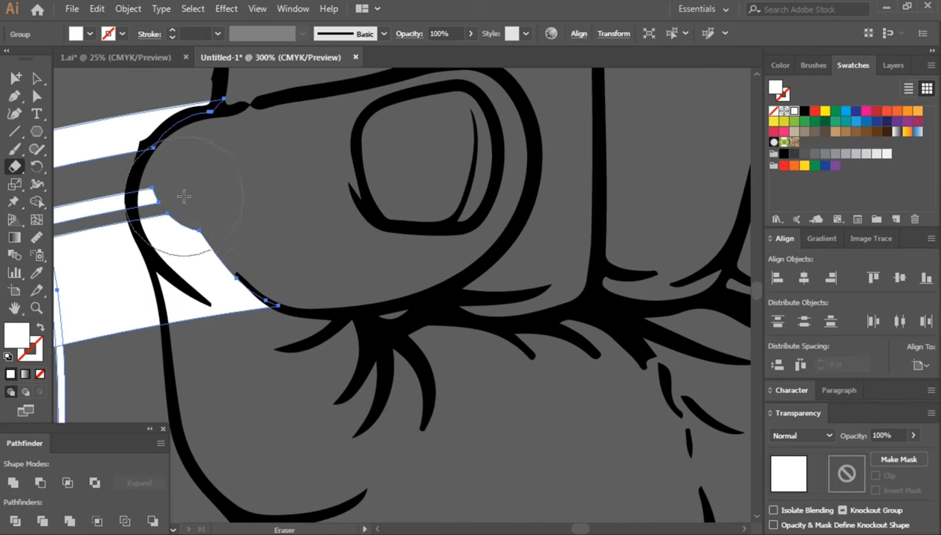
{"action": "left_click_drag", "start_coordinate": [228, 240], "coordinate": [241, 252]}
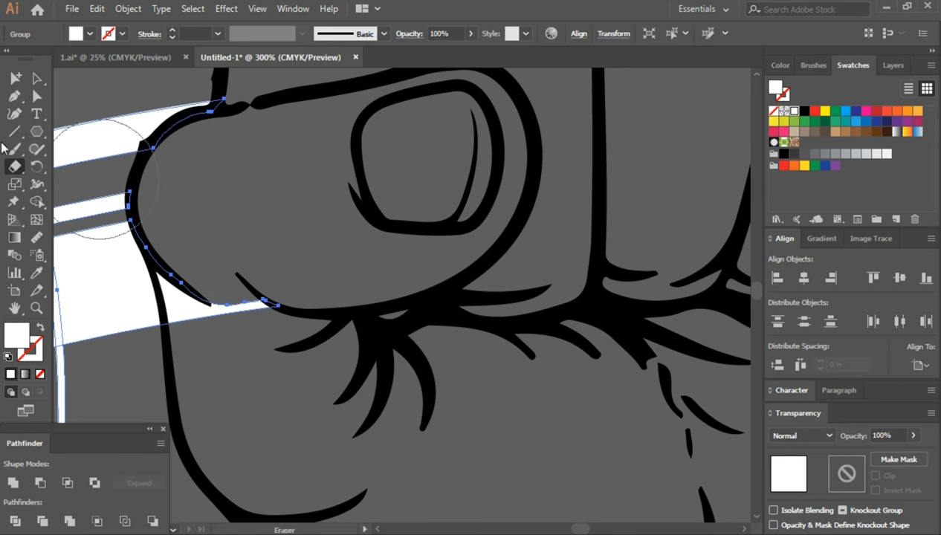
Step: Zoom out and fill the dumbbell group black again
{"action": "left_click", "coordinate": [37, 78]}
{"action": "left_click", "coordinate": [265, 376]}
{"action": "key", "text": "ctrl+0"}
{"action": "left_click", "coordinate": [595, 268]}
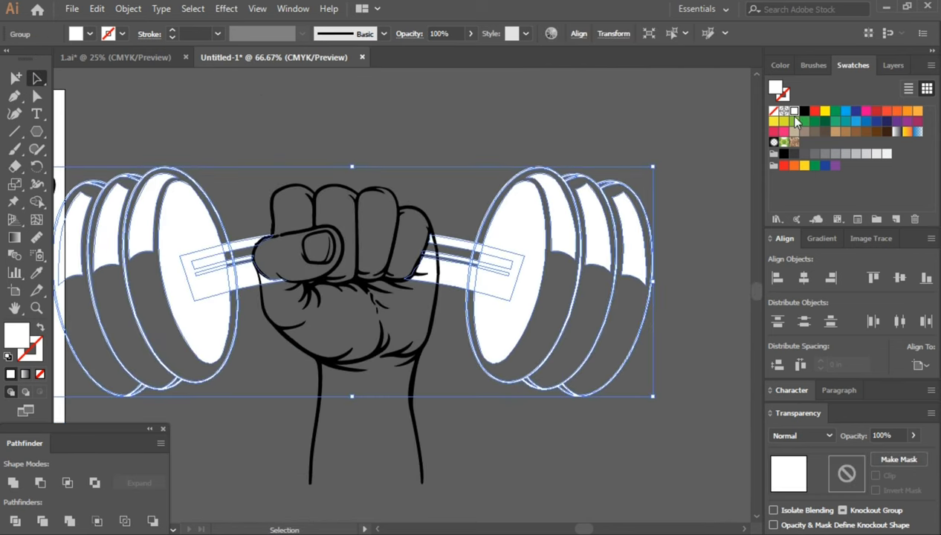
{"action": "left_click", "coordinate": [803, 111]}
{"action": "key", "text": "ctrl+minus"}
{"action": "key", "text": "ctrl+minus"}
{"action": "key", "text": "ctrl+minus"}
Step: Drag a copy of the dumbbell onto the badge and shrink it to fit the hexagon
{"action": "mouse_move", "coordinate": [602, 229]}
{"action": "left_mouse_down"}
{"action": "mouse_move", "coordinate": [407, 275]}
{"action": "mouse_move", "coordinate": [407, 260]}
{"action": "left_mouse_up"}
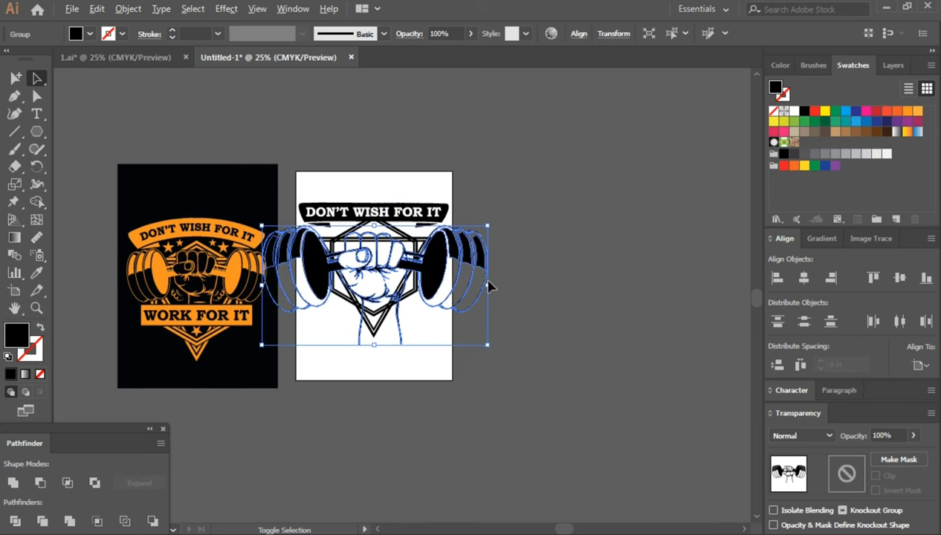
{"action": "left_click_drag", "start_coordinate": [489, 286], "coordinate": [460, 333]}
{"action": "mouse_move", "coordinate": [426, 281]}
{"action": "left_mouse_down"}
{"action": "mouse_move", "coordinate": [452, 275]}
{"action": "mouse_move", "coordinate": [428, 271]}
{"action": "mouse_move", "coordinate": [434, 248]}
{"action": "left_mouse_up"}
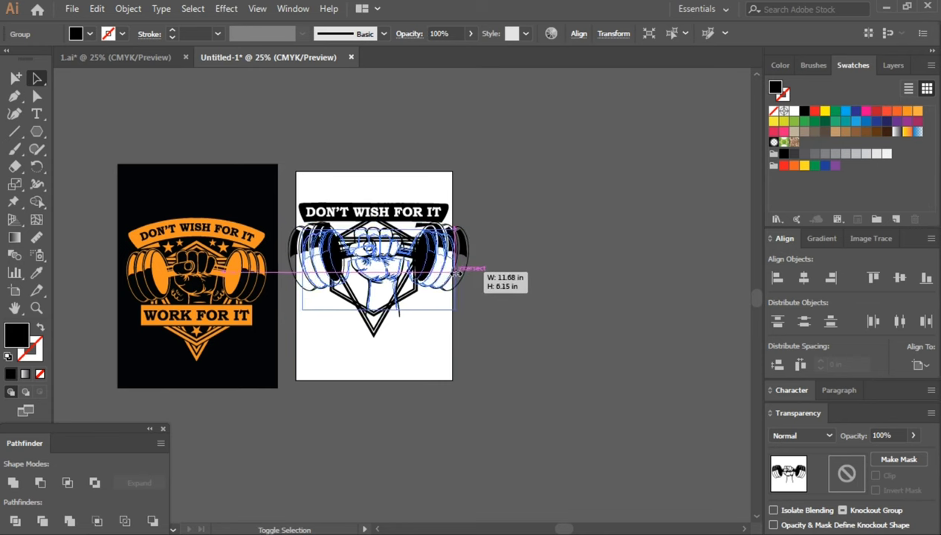
{"action": "left_click_drag", "start_coordinate": [470, 272], "coordinate": [454, 271]}
Step: Nudge the dumbbell up inside the hexagon, just under the banner
{"action": "key", "text": "ctrl+="}
{"action": "left_click", "coordinate": [426, 330]}
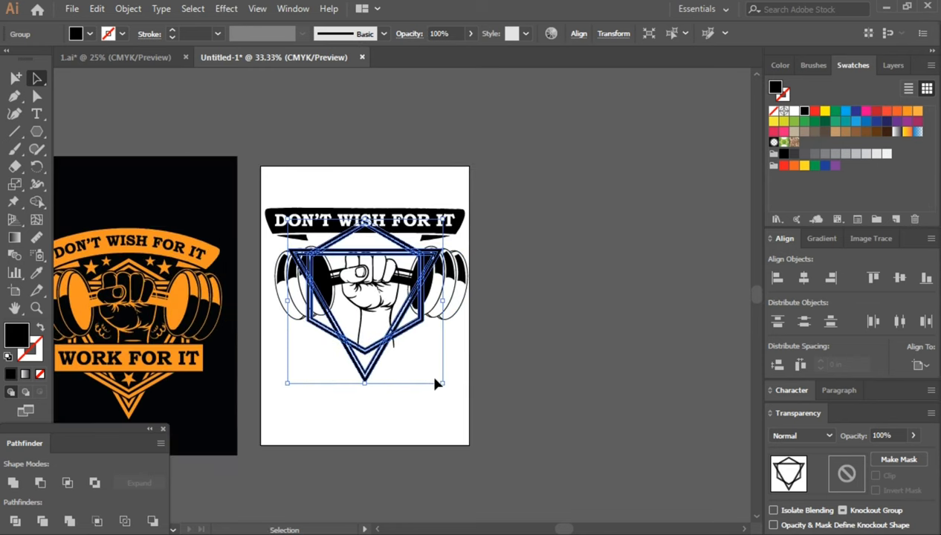
{"action": "left_click", "coordinate": [435, 384]}
{"action": "left_click", "coordinate": [454, 297]}
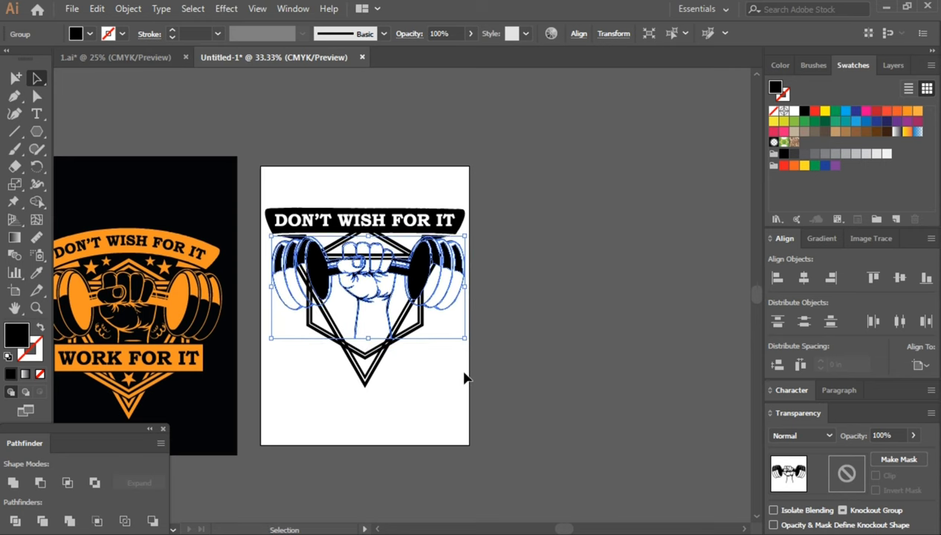
{"action": "left_click_drag", "start_coordinate": [446, 222], "coordinate": [446, 207]}
{"action": "left_click", "coordinate": [439, 336]}
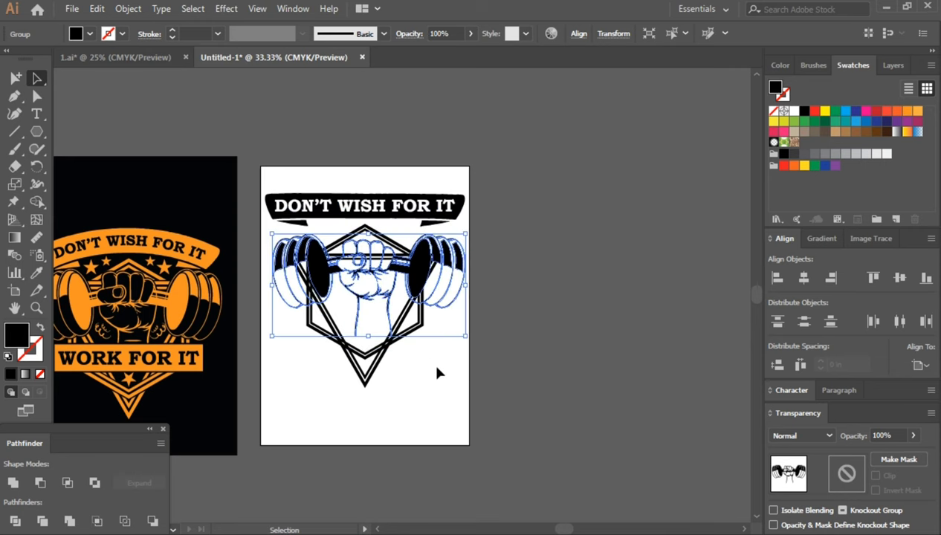
{"action": "left_click", "coordinate": [435, 358]}
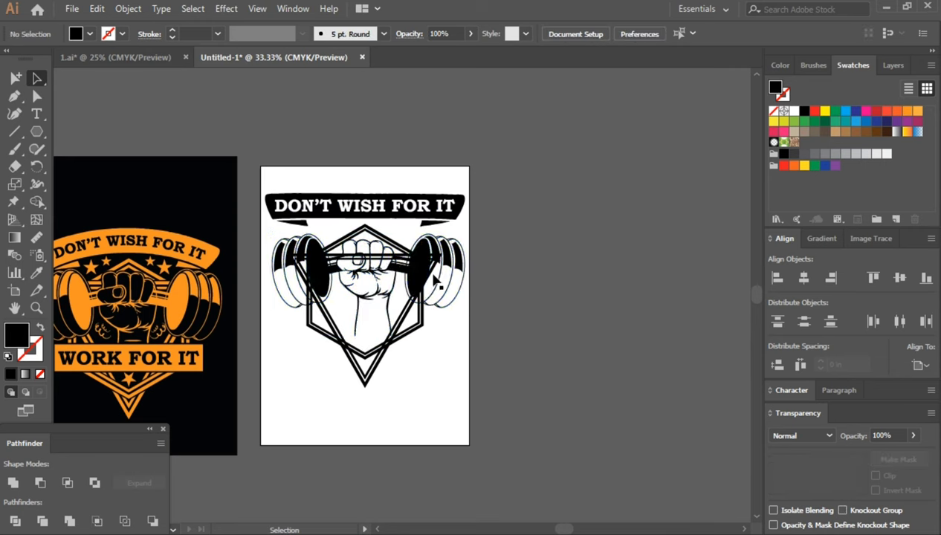
{"action": "scroll", "coordinate": [435, 281], "scroll_direction": "up", "scroll_amount": 1}
Step: Remove the dumbbell and hexagon for now and fill the banner shape white
{"action": "left_click_drag", "start_coordinate": [223, 204], "coordinate": [223, 200]}
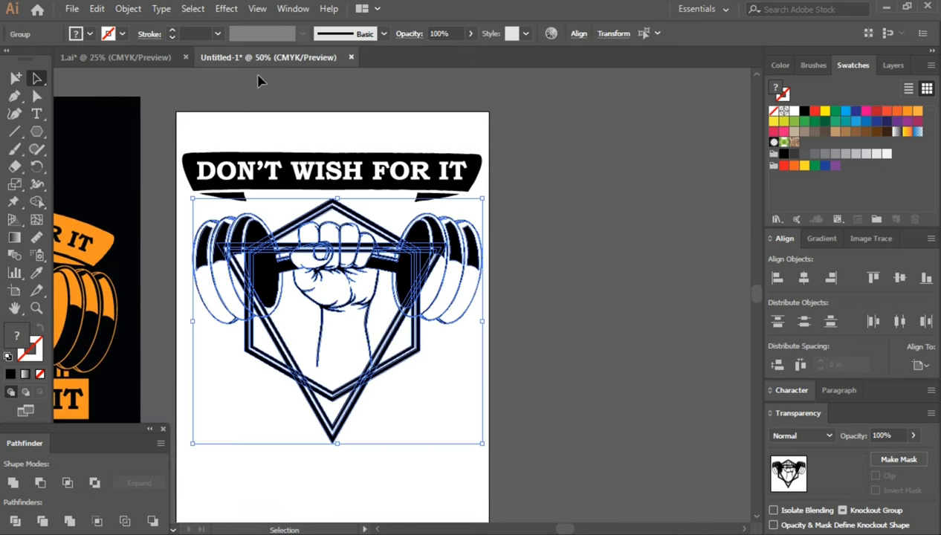
{"action": "key", "text": "Delete"}
{"action": "double_click", "coordinate": [394, 171]}
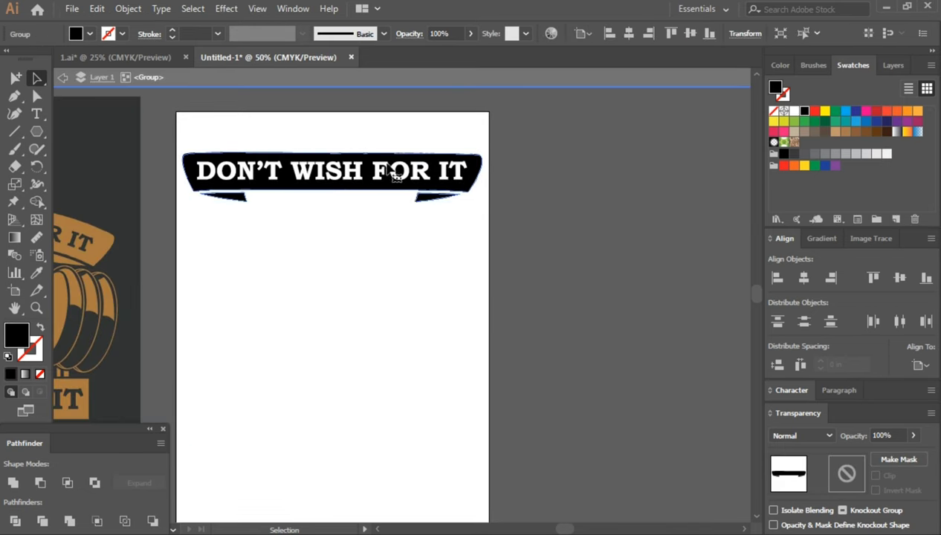
{"action": "left_click", "coordinate": [794, 112]}
{"action": "left_click", "coordinate": [414, 179]}
{"action": "key", "text": "Delete"}
{"action": "double_click", "coordinate": [170, 332]}
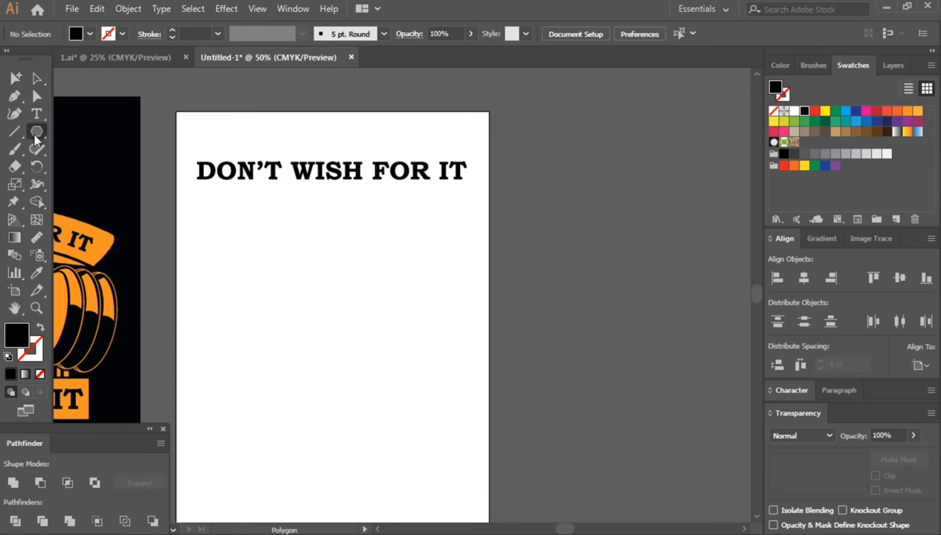
Step: Draw an exact-size black rectangle and move it to cover the artboard
{"action": "left_click_drag", "start_coordinate": [37, 139], "coordinate": [63, 131]}
{"action": "left_click", "coordinate": [554, 297]}
{"action": "key", "text": "Return"}
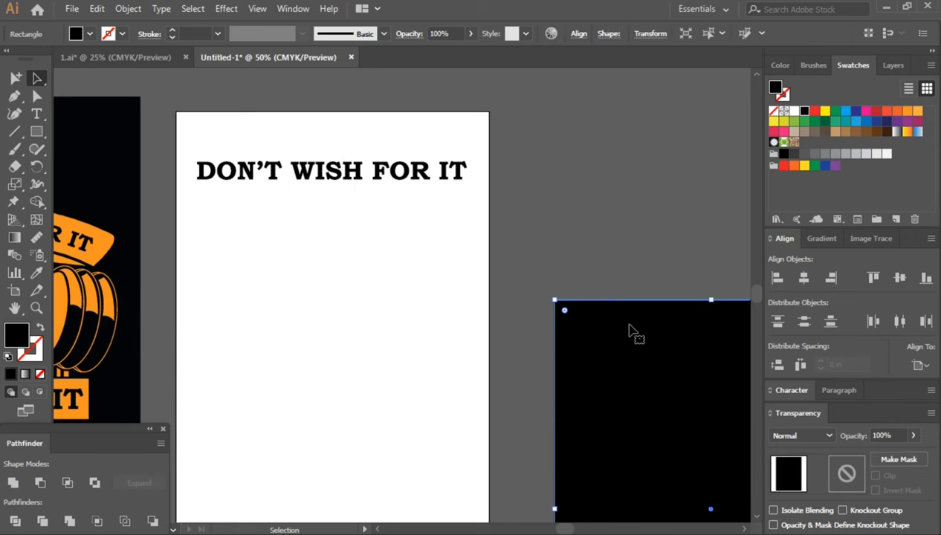
{"action": "left_click_drag", "start_coordinate": [630, 330], "coordinate": [252, 330]}
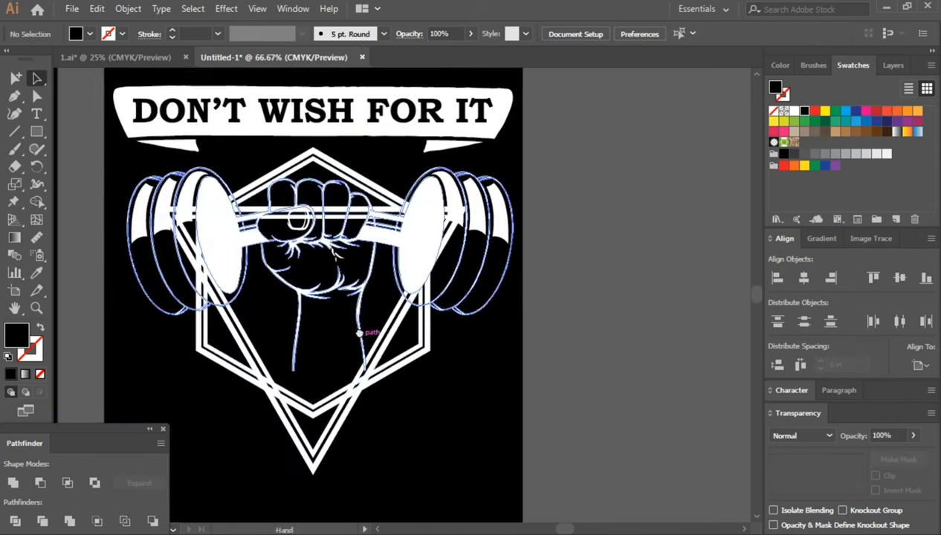
{"action": "left_click_drag", "start_coordinate": [359, 332], "coordinate": [396, 317]}
{"action": "left_click", "coordinate": [396, 317]}
Step: Show the rulers and set their units to pixels
{"action": "key", "text": "ctrl+r"}
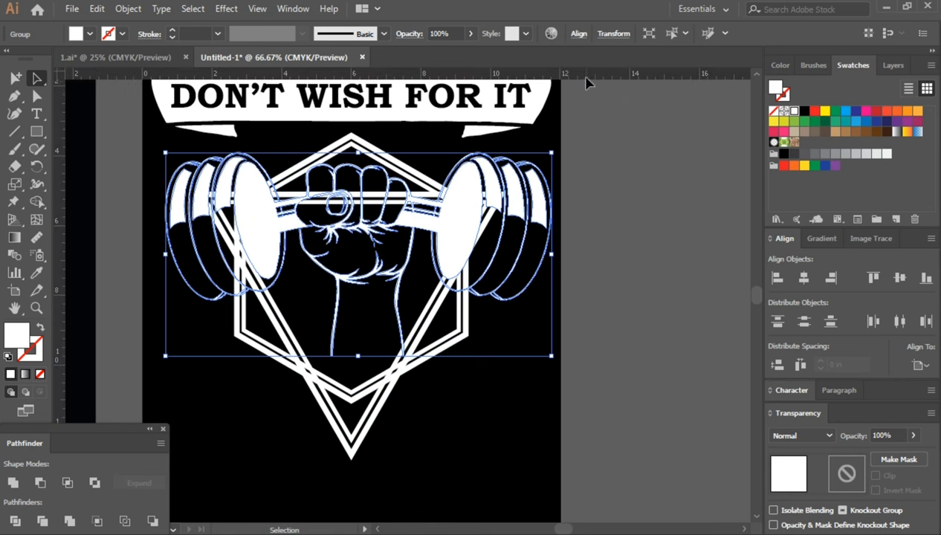
{"action": "right_click", "coordinate": [586, 73]}
{"action": "left_click", "coordinate": [643, 171]}
Step: Offset the dumbbell outlines outward and merge them into a single shape
{"action": "left_click", "coordinate": [128, 8]}
{"action": "mouse_move", "coordinate": [182, 342]}
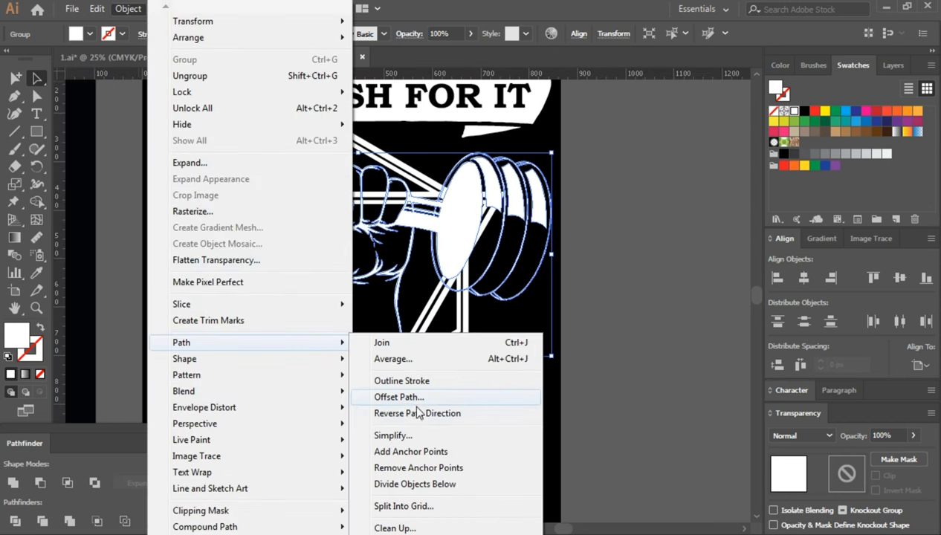
{"action": "left_click", "coordinate": [394, 395]}
{"action": "left_click", "coordinate": [682, 221]}
{"action": "key", "text": "Up"}
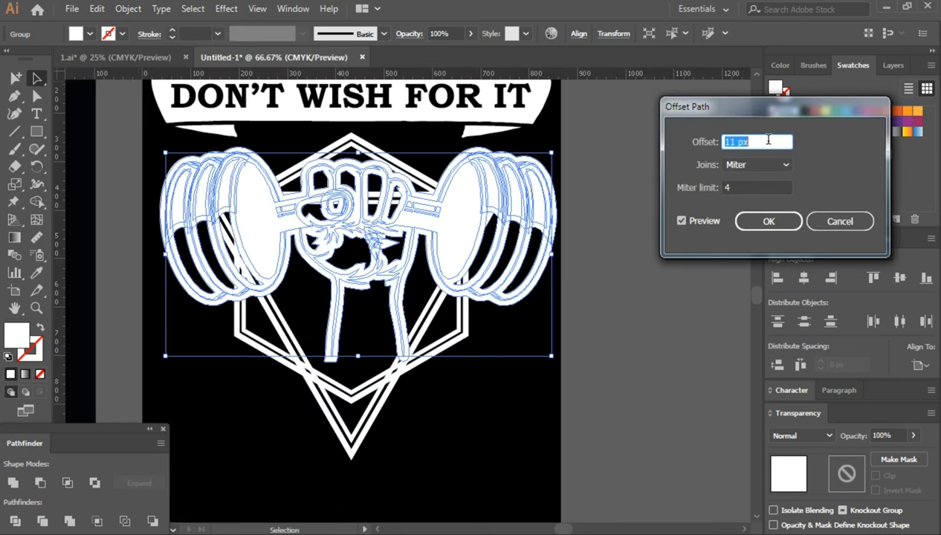
{"action": "key", "text": "Up"}
{"action": "key", "text": "Up"}
{"action": "left_click", "coordinate": [769, 221]}
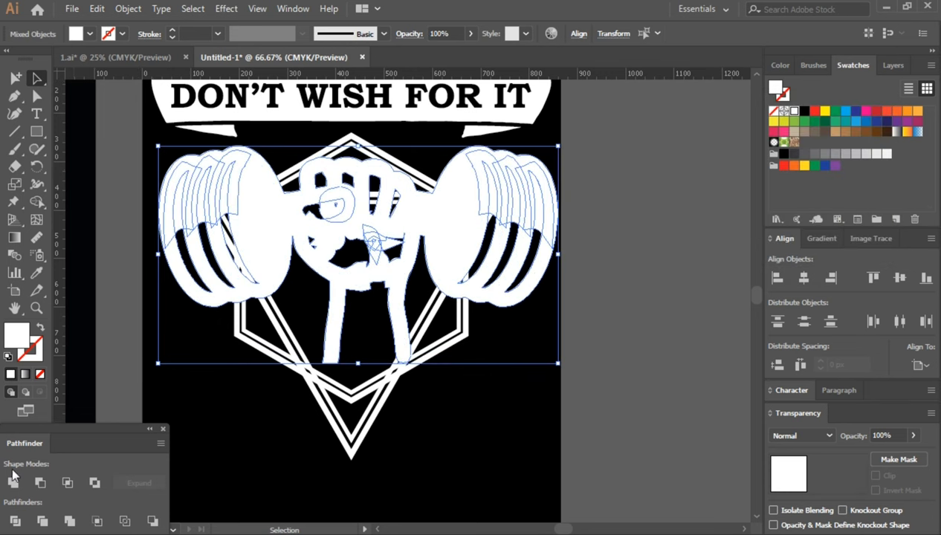
{"action": "left_click", "coordinate": [14, 482]}
Step: Create an opacity mask on the hexagon and fill the pasted mask shape black
{"action": "left_click", "coordinate": [468, 348]}
{"action": "left_click", "coordinate": [469, 348]}
{"action": "left_click", "coordinate": [844, 476]}
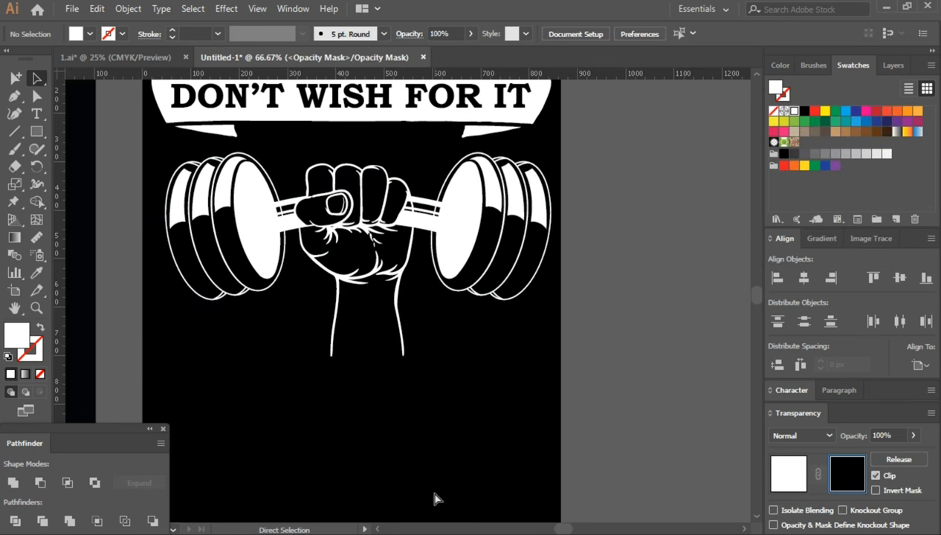
{"action": "key", "text": "ctrl+f"}
{"action": "left_click", "coordinate": [805, 112]}
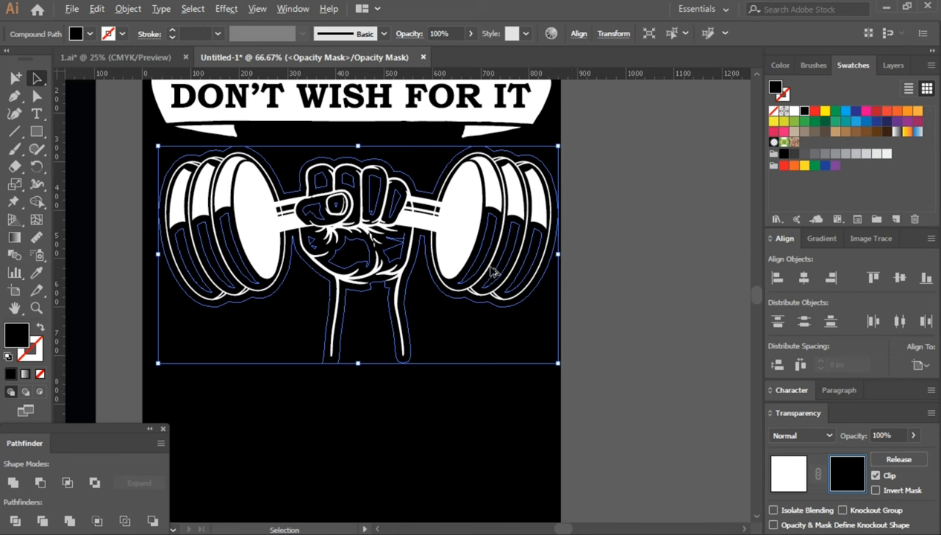
{"action": "scroll", "coordinate": [352, 216], "scroll_direction": "up", "scroll_amount": 2}
{"action": "scroll", "coordinate": [500, 466], "scroll_direction": "down", "scroll_amount": 1}
Step: Turn off clipping on the opacity mask so the hexagon shows again
{"action": "left_click", "coordinate": [450, 392]}
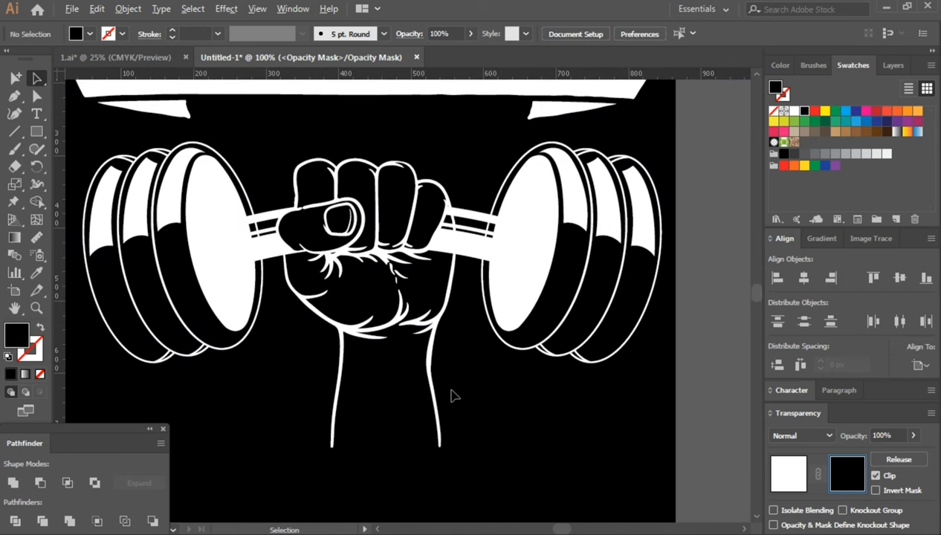
{"action": "scroll", "coordinate": [500, 404], "scroll_direction": "down", "scroll_amount": 1}
{"action": "left_click", "coordinate": [877, 476]}
{"action": "scroll", "coordinate": [531, 268], "scroll_direction": "up", "scroll_amount": 3}
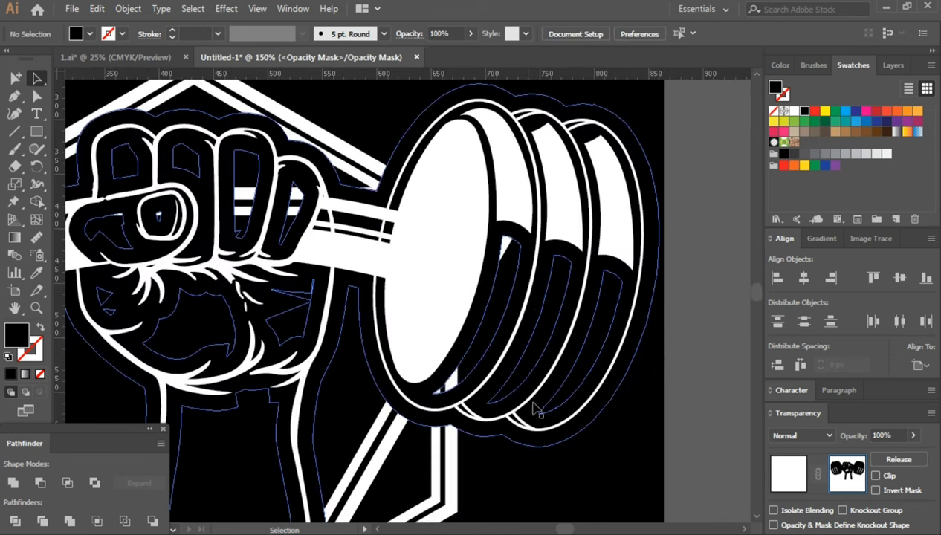
Step: Draw black-filled Pencil shapes on a dumbbell plate and the ring-finger knuckle
{"action": "key", "text": "n"}
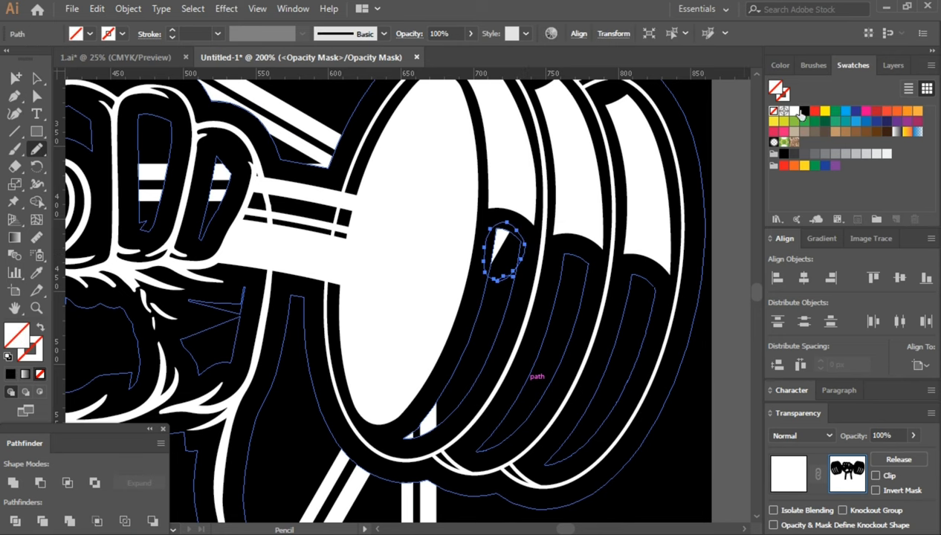
{"action": "left_click", "coordinate": [804, 112]}
{"action": "scroll", "coordinate": [429, 325], "scroll_direction": "down", "scroll_amount": 3}
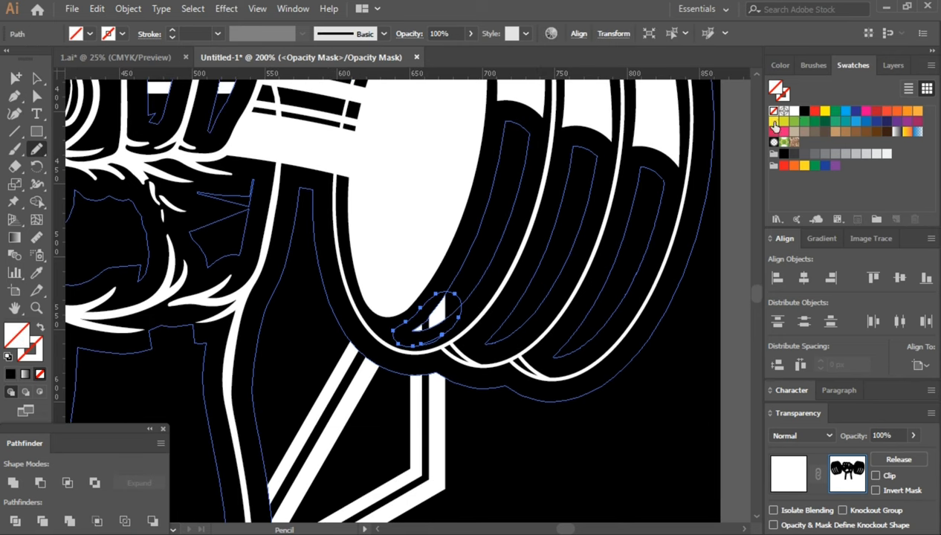
{"action": "left_click_drag", "start_coordinate": [314, 327], "coordinate": [487, 430]}
{"action": "left_click_drag", "start_coordinate": [364, 265], "coordinate": [423, 319]}
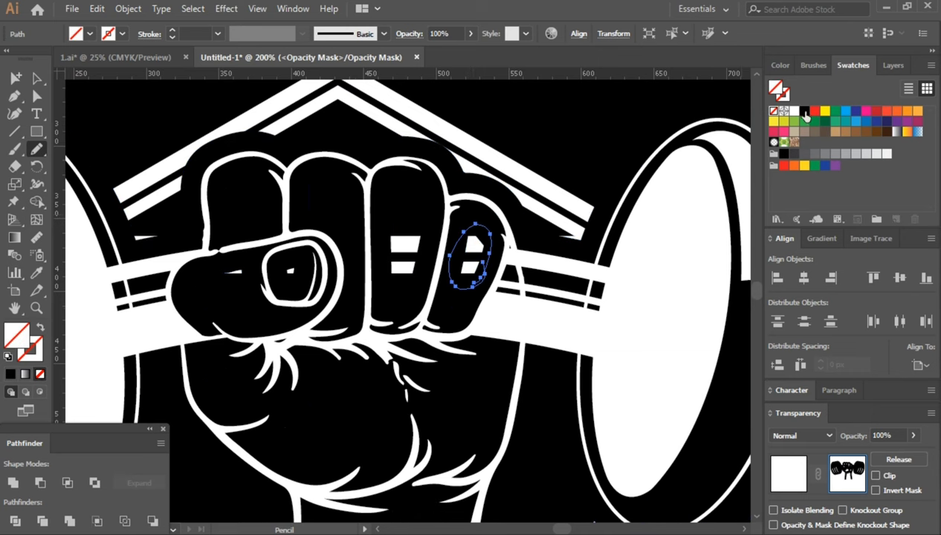
{"action": "left_click", "coordinate": [803, 111]}
{"action": "left_click_drag", "start_coordinate": [466, 309], "coordinate": [488, 281]}
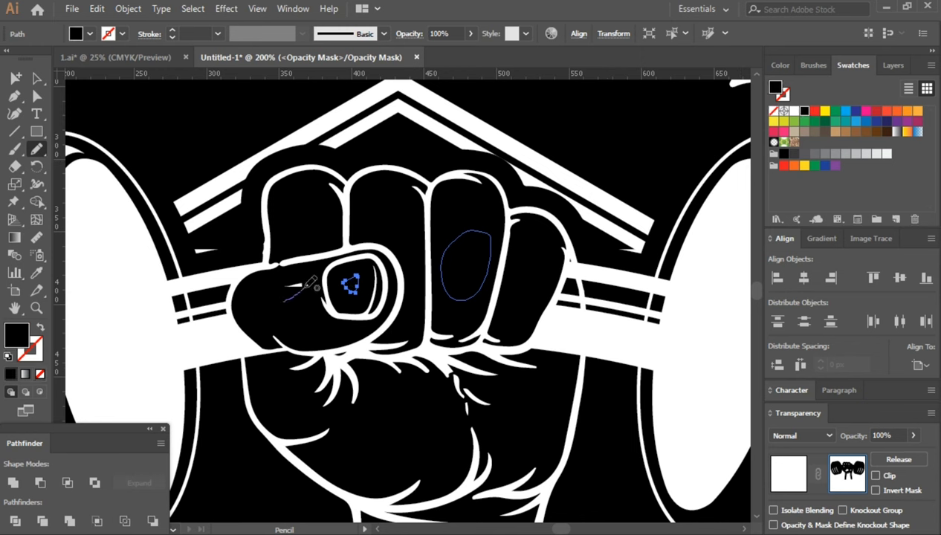
Step: Fill one more plate shape black, then exit opacity-mask editing
{"action": "scroll", "coordinate": [208, 253], "scroll_direction": "left", "scroll_amount": 5}
{"action": "scroll", "coordinate": [208, 253], "scroll_direction": "down", "scroll_amount": 4}
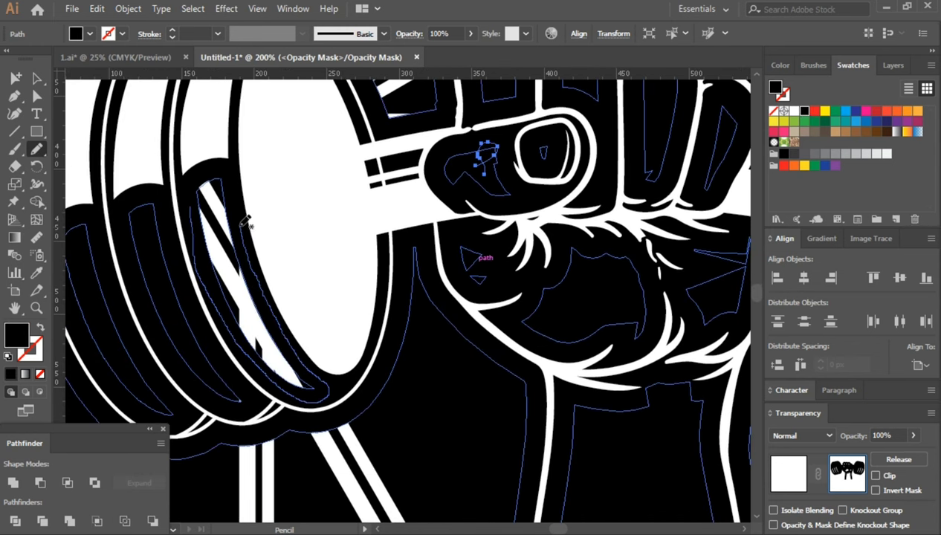
{"action": "left_click", "coordinate": [803, 111]}
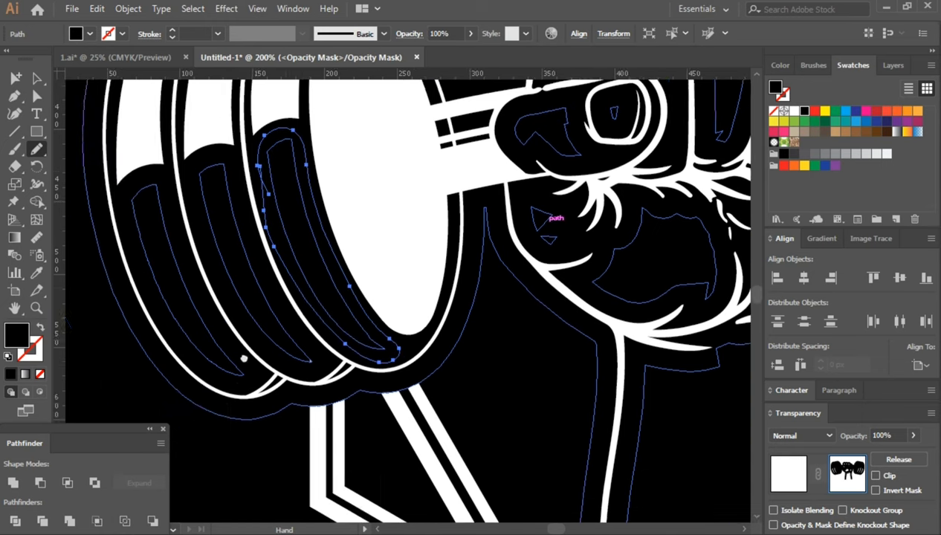
{"action": "scroll", "coordinate": [290, 325], "scroll_direction": "right", "scroll_amount": 5}
{"action": "key", "text": "ctrl+1"}
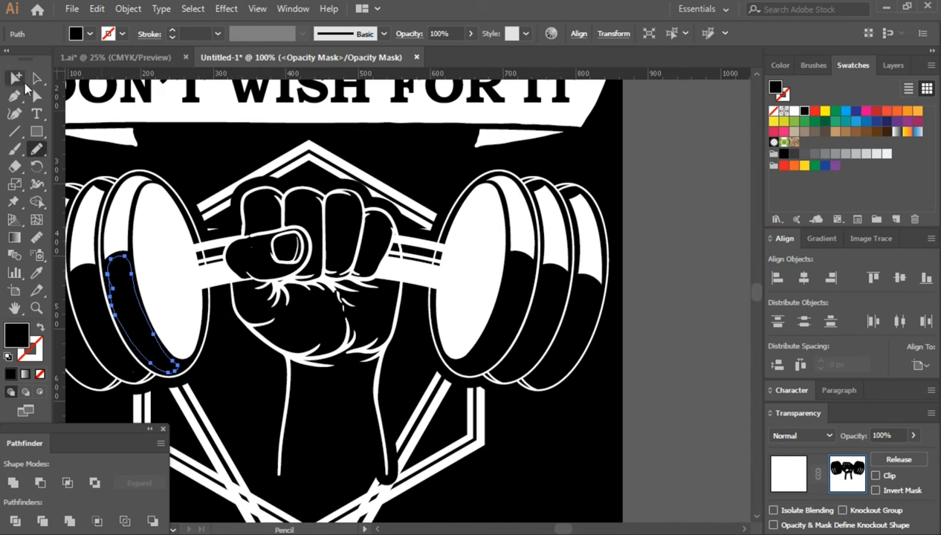
{"action": "key", "text": "v"}
{"action": "scroll", "coordinate": [550, 476], "scroll_direction": "down", "scroll_amount": 2}
{"action": "left_click", "coordinate": [561, 466]}
Step: Draw a white rectangle across the lower emblem and widen it past both sides
{"action": "key", "text": "ctrl+0"}
{"action": "left_click", "coordinate": [531, 427]}
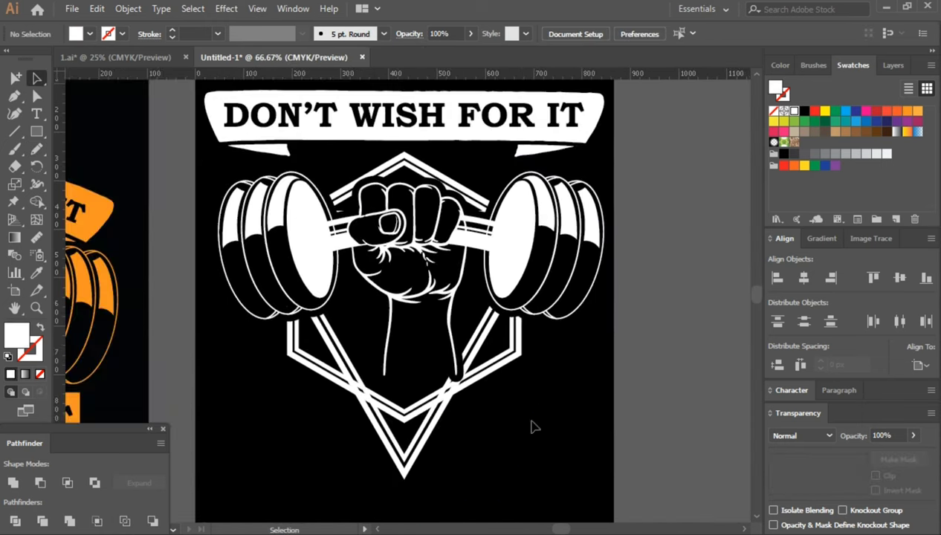
{"action": "key", "text": "m"}
{"action": "left_click_drag", "start_coordinate": [259, 334], "coordinate": [569, 398]}
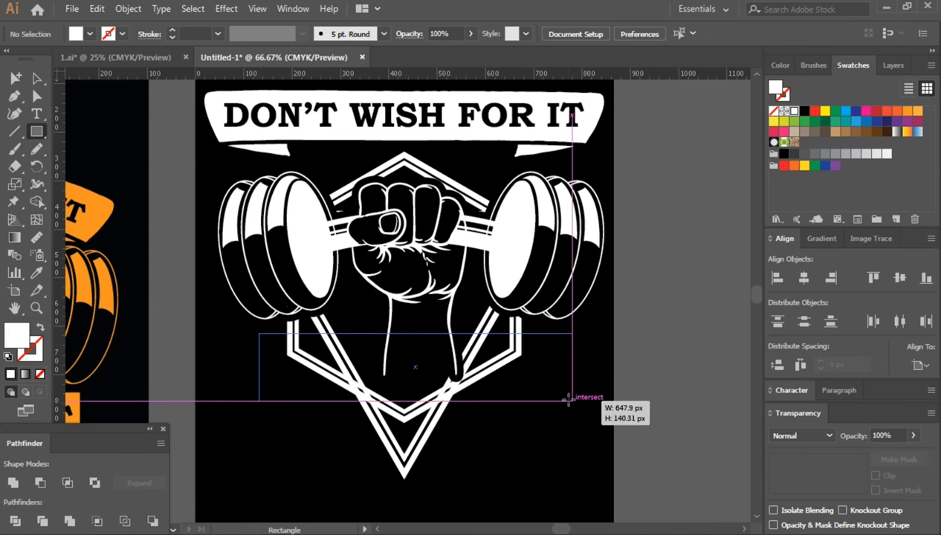
{"action": "left_click", "coordinate": [38, 78]}
{"action": "left_click", "coordinate": [510, 425]}
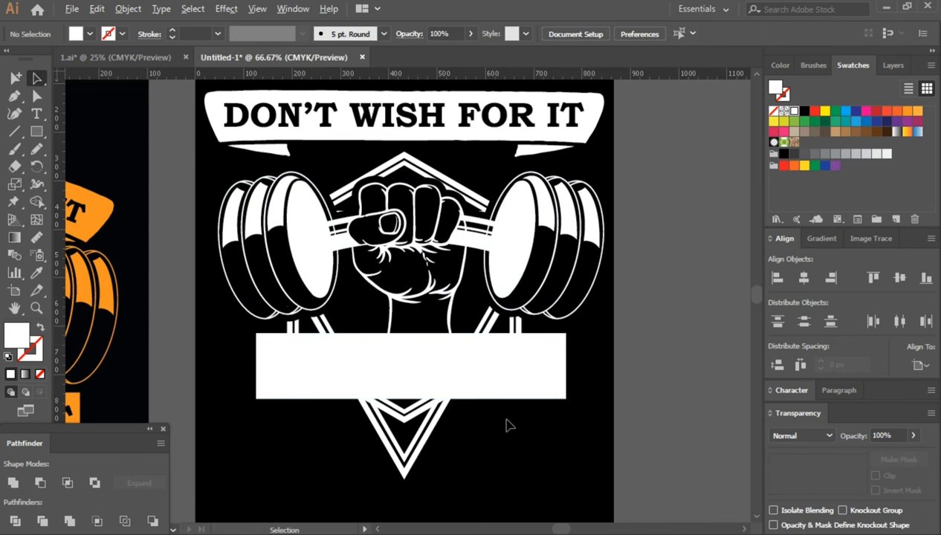
{"action": "left_click_drag", "start_coordinate": [257, 367], "coordinate": [244, 368]}
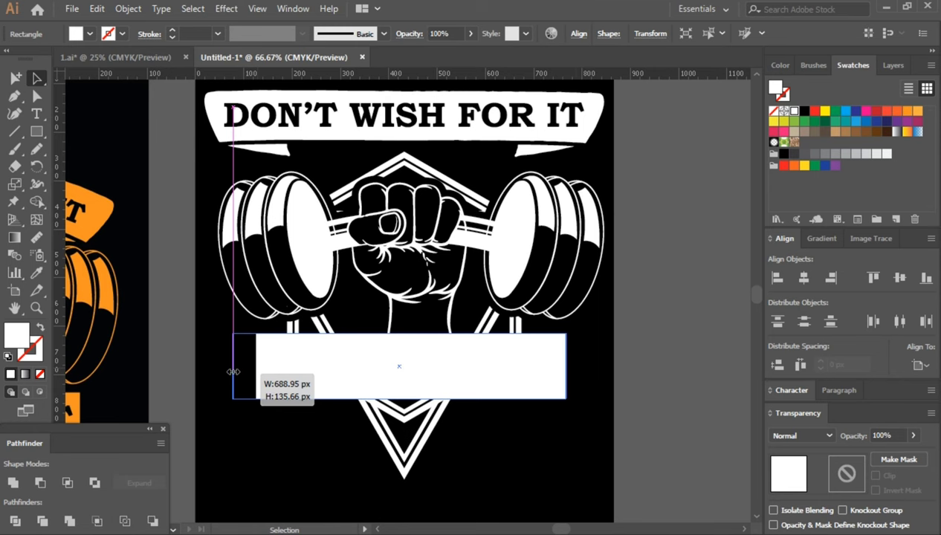
{"action": "left_click_drag", "start_coordinate": [584, 369], "coordinate": [584, 370]}
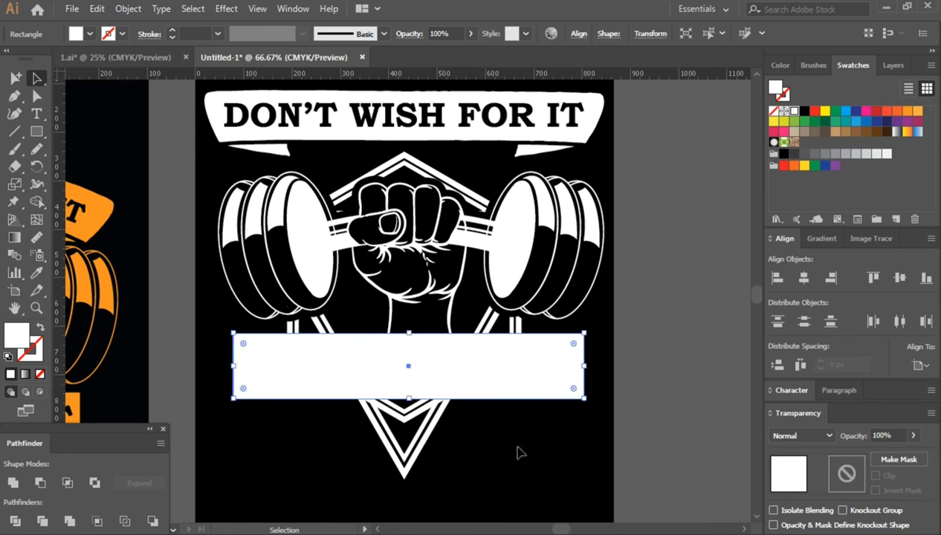
Step: Duplicate the DON'T WISH FOR IT text and place the copy below the artboard
{"action": "scroll", "coordinate": [704, 422], "scroll_direction": "down", "scroll_amount": 3}
{"action": "scroll", "coordinate": [491, 230], "scroll_direction": "up", "scroll_amount": 1}
{"action": "left_click", "coordinate": [491, 231]}
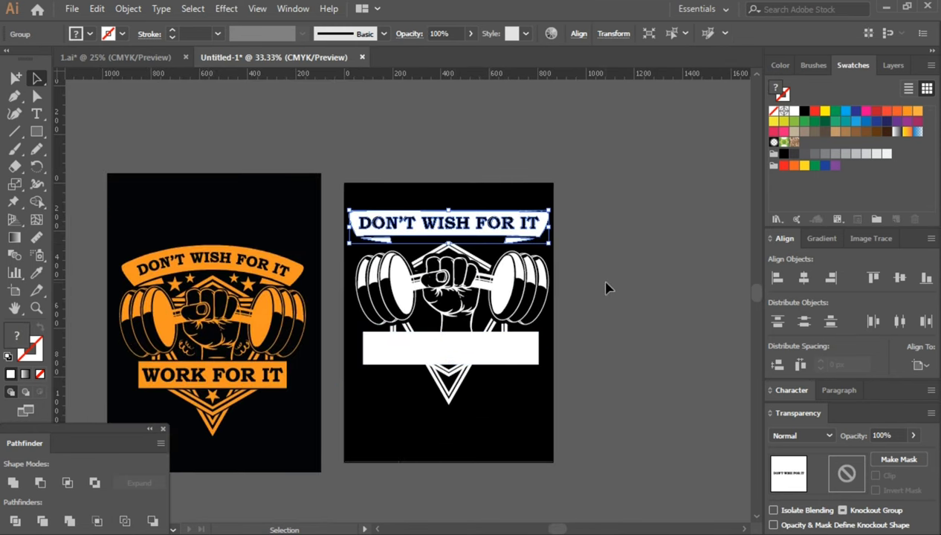
{"action": "left_click", "coordinate": [607, 288]}
{"action": "scroll", "coordinate": [342, 283], "scroll_direction": "up", "scroll_amount": 1}
{"action": "mouse_move", "coordinate": [305, 231]}
{"action": "left_mouse_down"}
{"action": "mouse_move", "coordinate": [150, 59]}
{"action": "mouse_move", "coordinate": [356, 102]}
{"action": "mouse_move", "coordinate": [540, 372]}
{"action": "left_mouse_up"}
{"action": "key", "text": "ctrl+minus"}
{"action": "left_click_drag", "start_coordinate": [542, 301], "coordinate": [704, 307]}
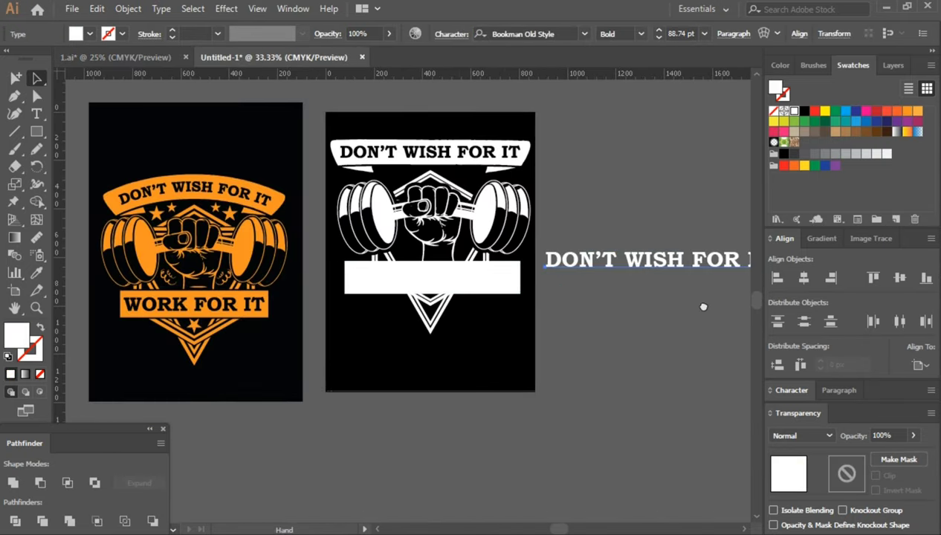
{"action": "left_click_drag", "start_coordinate": [647, 242], "coordinate": [624, 402]}
{"action": "key", "text": "t"}
{"action": "left_click_drag", "start_coordinate": [684, 391], "coordinate": [431, 402]}
Step: Retype the copy as WORK FOR IT and change it to UPPERCASE
{"action": "type", "text": "work for it"}
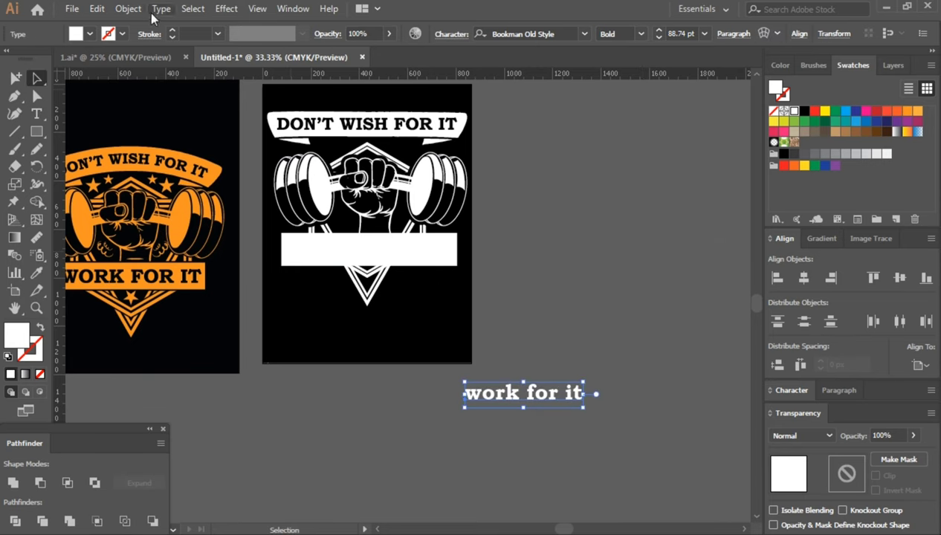
{"action": "left_click", "coordinate": [162, 8]}
{"action": "left_click", "coordinate": [420, 370]}
{"action": "left_click", "coordinate": [161, 8]}
{"action": "left_click", "coordinate": [417, 351]}
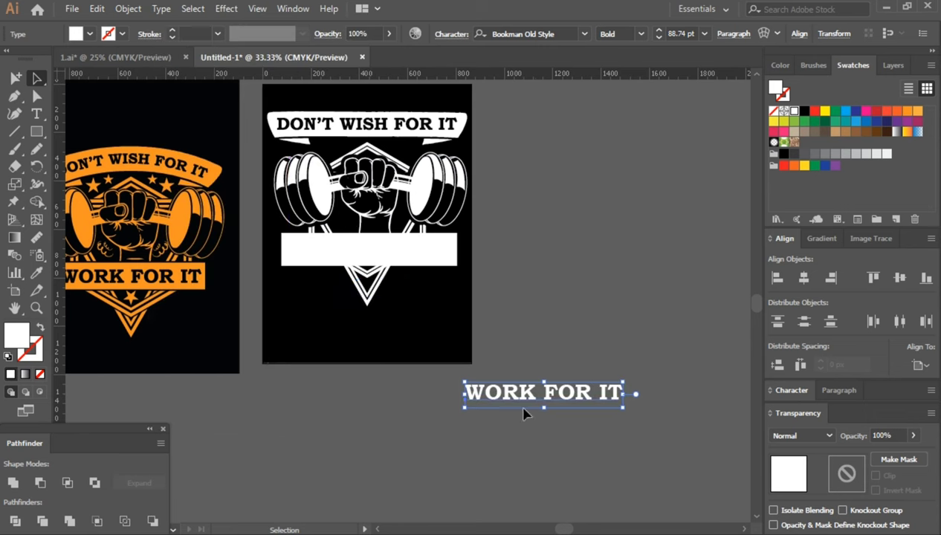
Step: Move WORK FOR IT onto the white bar, make it black, and create outlines
{"action": "left_click_drag", "start_coordinate": [524, 414], "coordinate": [350, 272]}
{"action": "left_click", "coordinate": [804, 110]}
{"action": "key", "text": "ctrl+plus"}
{"action": "key", "text": "ctrl+plus"}
{"action": "right_click", "coordinate": [547, 229]}
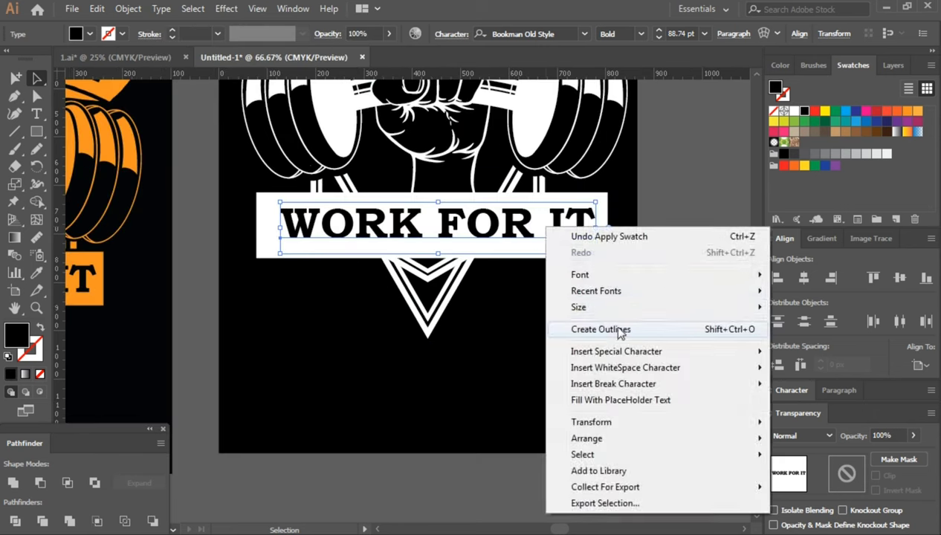
{"action": "left_click", "coordinate": [601, 329]}
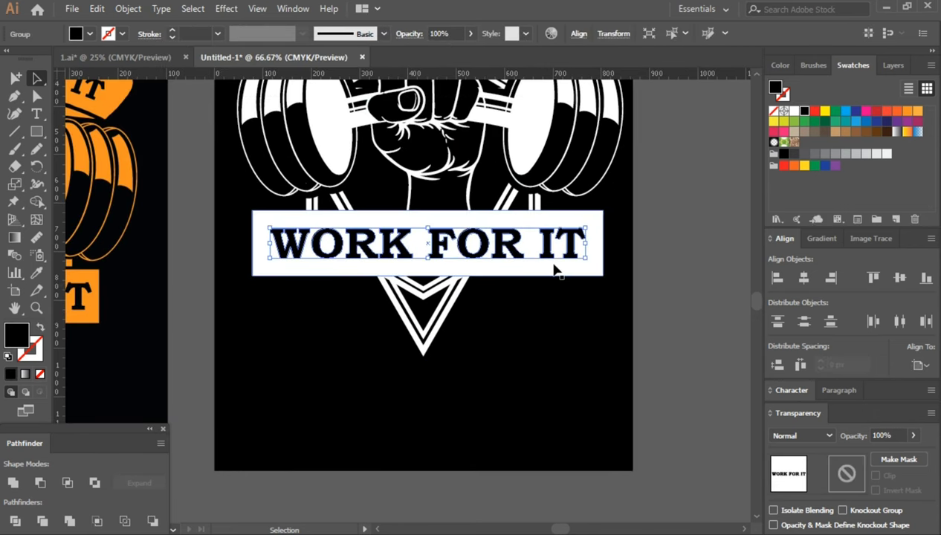
{"action": "left_click_drag", "start_coordinate": [586, 257], "coordinate": [599, 265]}
Step: Try a small star above the left dumbbell, undo it, and select all artwork
{"action": "key", "text": "ctrl+shift+a"}
{"action": "key", "text": "ctrl+minus"}
{"action": "left_click_drag", "start_coordinate": [516, 353], "coordinate": [479, 406]}
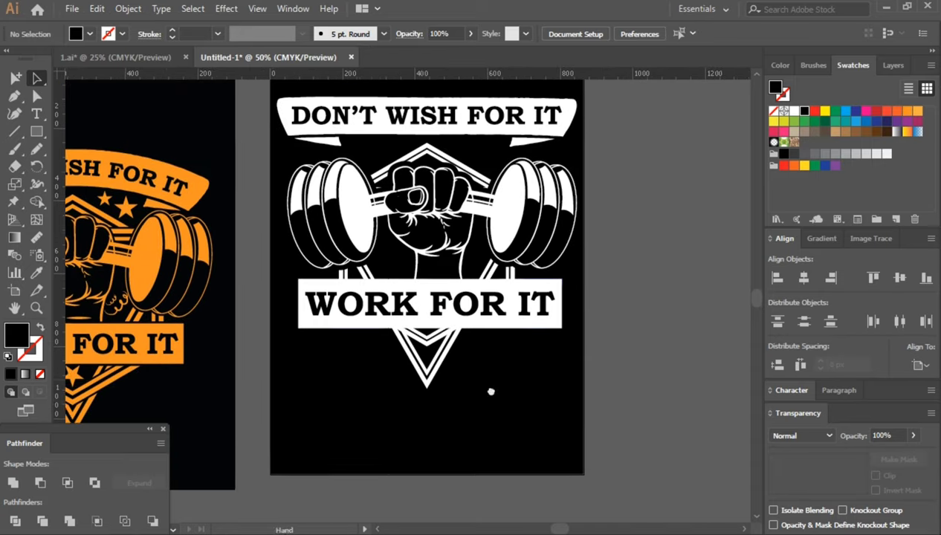
{"action": "key", "text": "ctrl+plus"}
{"action": "left_click_drag", "start_coordinate": [368, 227], "coordinate": [368, 269]}
{"action": "left_click", "coordinate": [36, 131]}
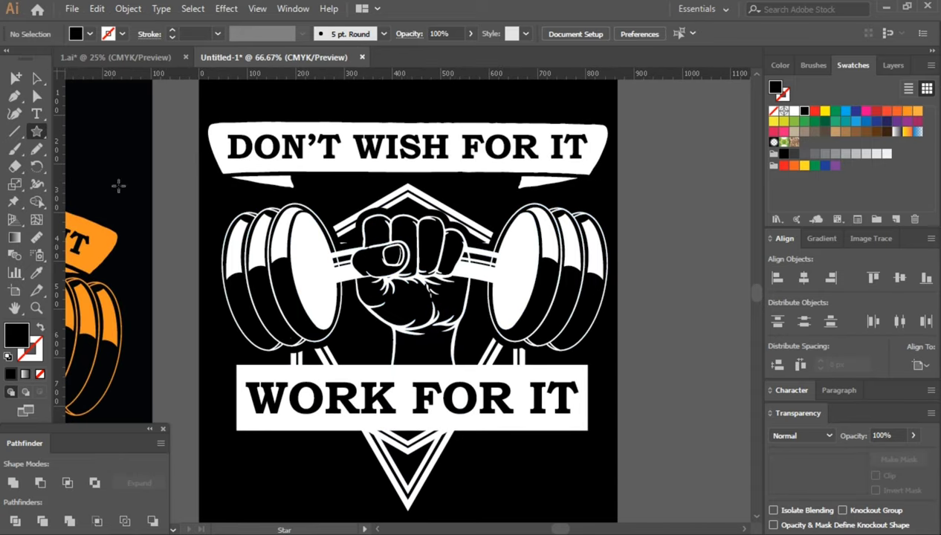
{"action": "scroll", "coordinate": [331, 199], "scroll_direction": "up", "scroll_amount": 1}
{"action": "left_click_drag", "start_coordinate": [348, 221], "coordinate": [348, 222]}
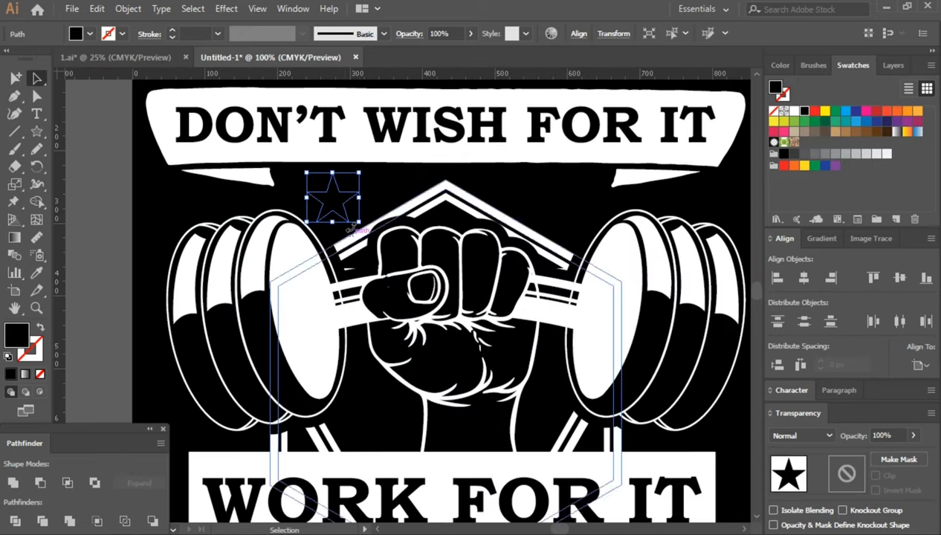
{"action": "key", "text": "ctrl+z"}
{"action": "key", "text": "ctrl+minus"}
{"action": "key", "text": "ctrl+a"}
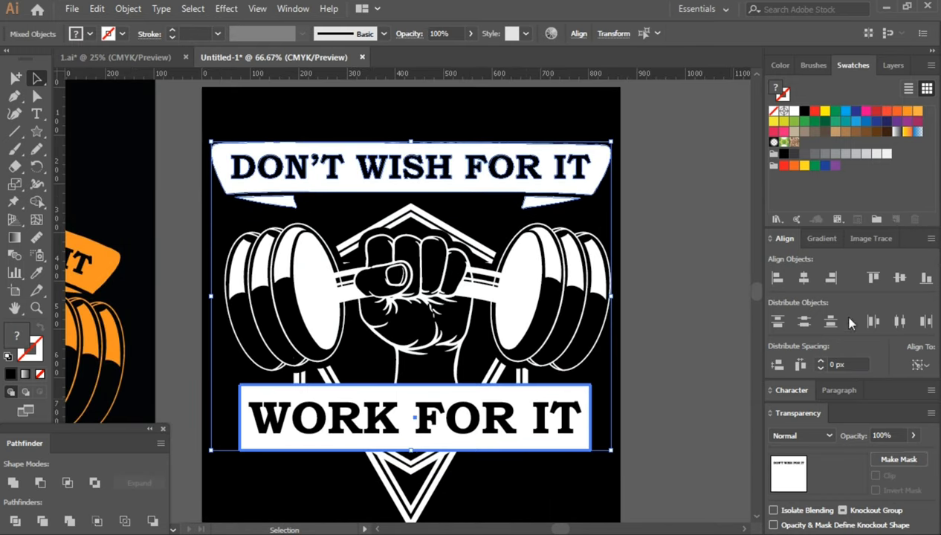
Step: Apply a 24% Arc warp to the top banner and expand its appearance
{"action": "left_click", "coordinate": [682, 318]}
{"action": "left_click", "coordinate": [480, 172]}
{"action": "left_click", "coordinate": [226, 9]}
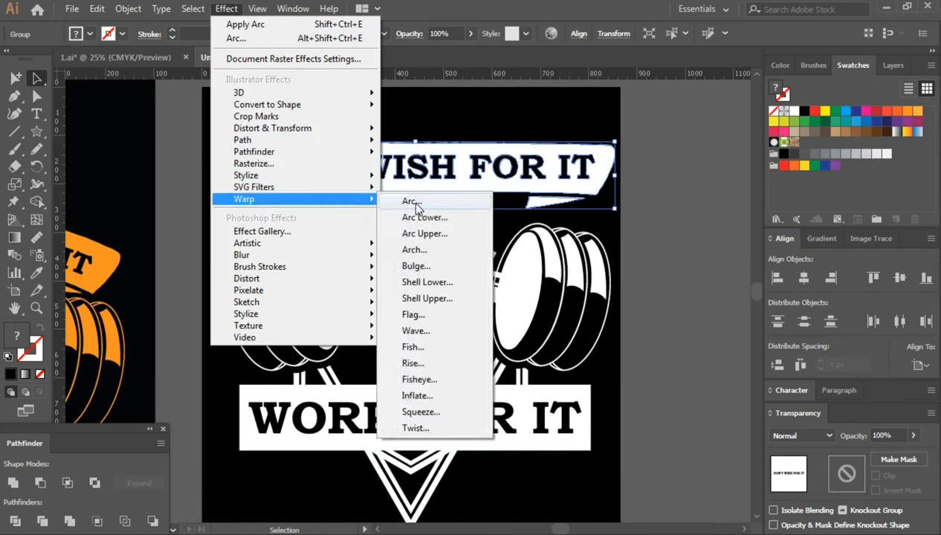
{"action": "left_click", "coordinate": [410, 202]}
{"action": "type", "text": "24"}
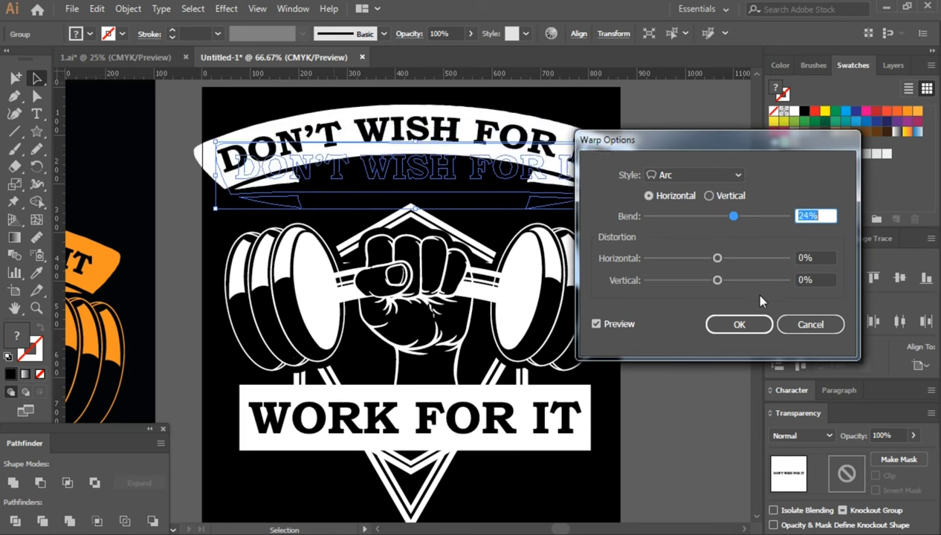
{"action": "left_click", "coordinate": [739, 324]}
{"action": "left_click", "coordinate": [128, 9]}
{"action": "left_click", "coordinate": [222, 179]}
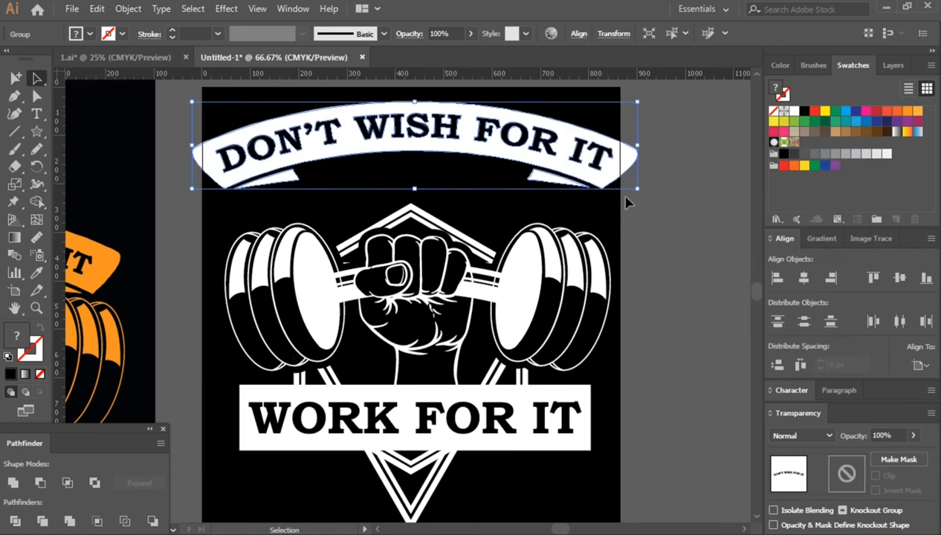
Step: Scale the arched banner down to sit just above the dumbbell
{"action": "mouse_move", "coordinate": [637, 188]}
{"action": "left_mouse_down"}
{"action": "mouse_move", "coordinate": [582, 189]}
{"action": "mouse_move", "coordinate": [585, 312]}
{"action": "mouse_move", "coordinate": [585, 304]}
{"action": "left_mouse_up"}
{"action": "left_click", "coordinate": [473, 185]}
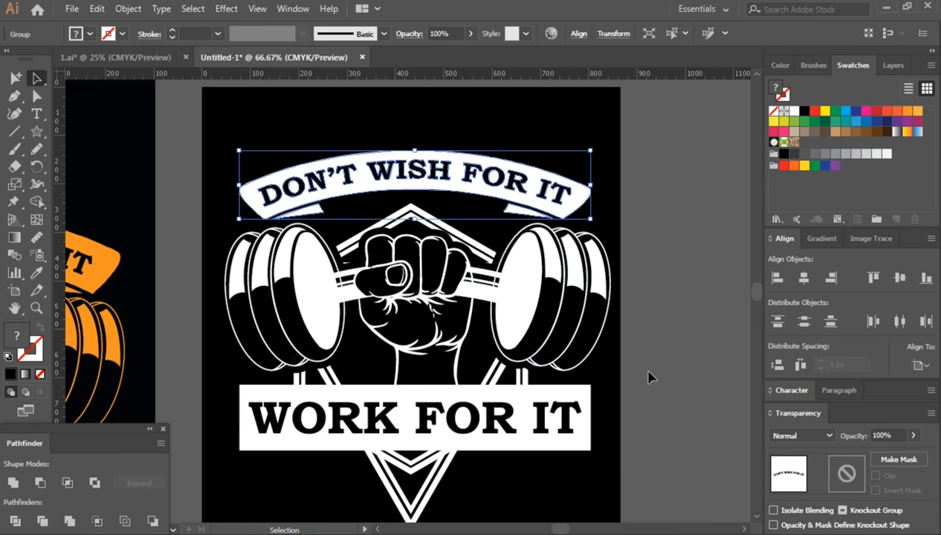
{"action": "left_click", "coordinate": [565, 416]}
{"action": "scroll", "coordinate": [518, 394], "scroll_direction": "down", "scroll_amount": 3}
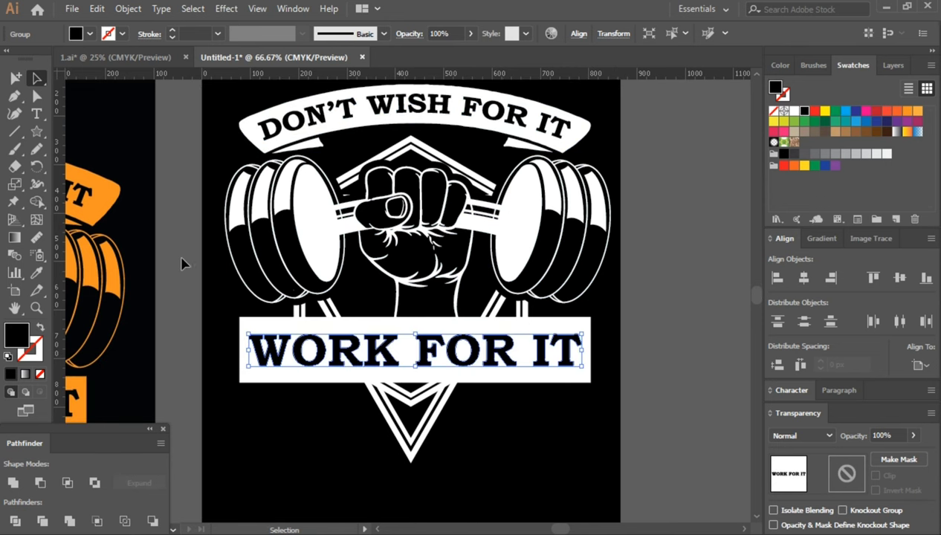
Step: Place two vertical guides to mark the WORK FOR IT banner's width
{"action": "left_click", "coordinate": [182, 264]}
{"action": "scroll", "coordinate": [171, 245], "scroll_direction": "left", "scroll_amount": 2}
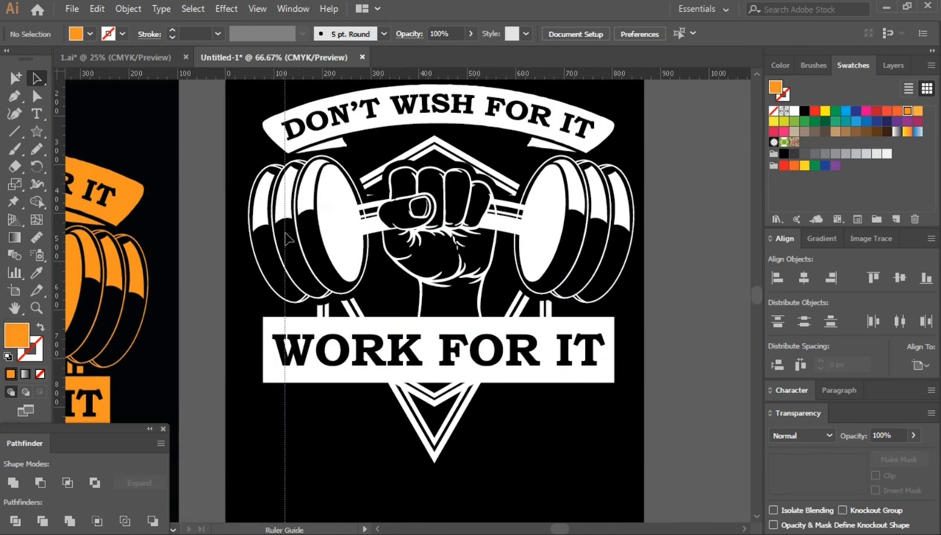
{"action": "left_click_drag", "start_coordinate": [288, 238], "coordinate": [470, 313]}
{"action": "left_click_drag", "start_coordinate": [599, 310], "coordinate": [598, 313]}
{"action": "scroll", "coordinate": [603, 405], "scroll_direction": "up", "scroll_amount": 1}
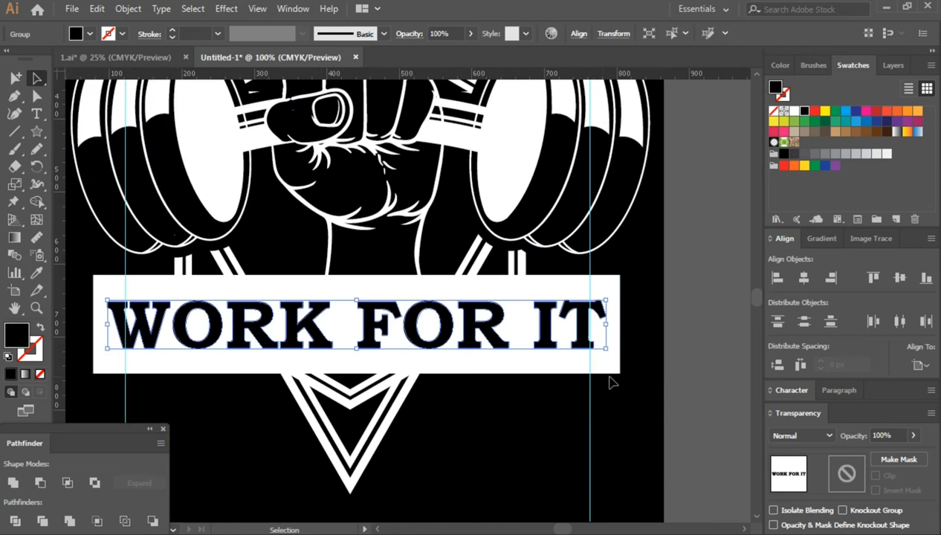
Step: Resize both sides of the WORK FOR IT banner to the guides
{"action": "left_click", "coordinate": [608, 368]}
{"action": "left_click_drag", "start_coordinate": [617, 378], "coordinate": [595, 371]}
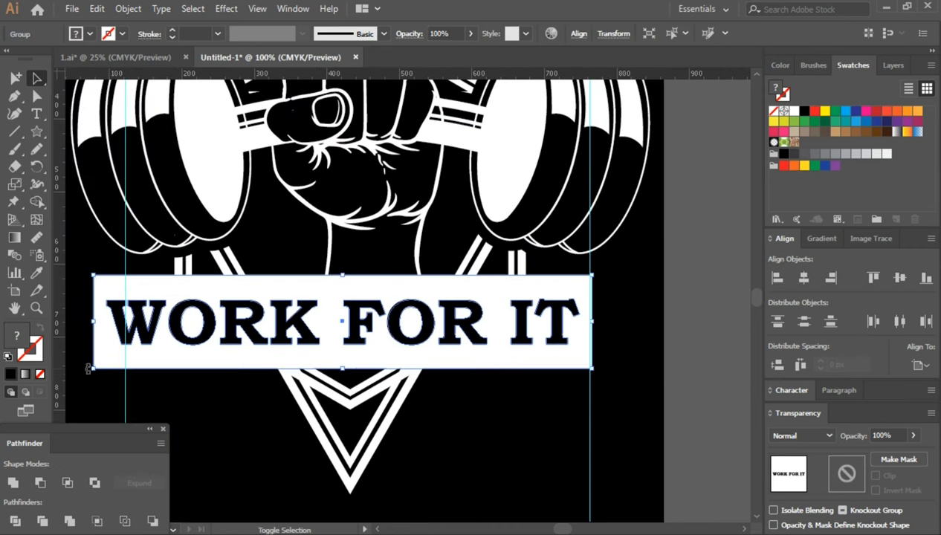
{"action": "left_click_drag", "start_coordinate": [94, 368], "coordinate": [125, 364]}
{"action": "left_click", "coordinate": [381, 394]}
{"action": "scroll", "coordinate": [381, 394], "scroll_direction": "down", "scroll_amount": 1}
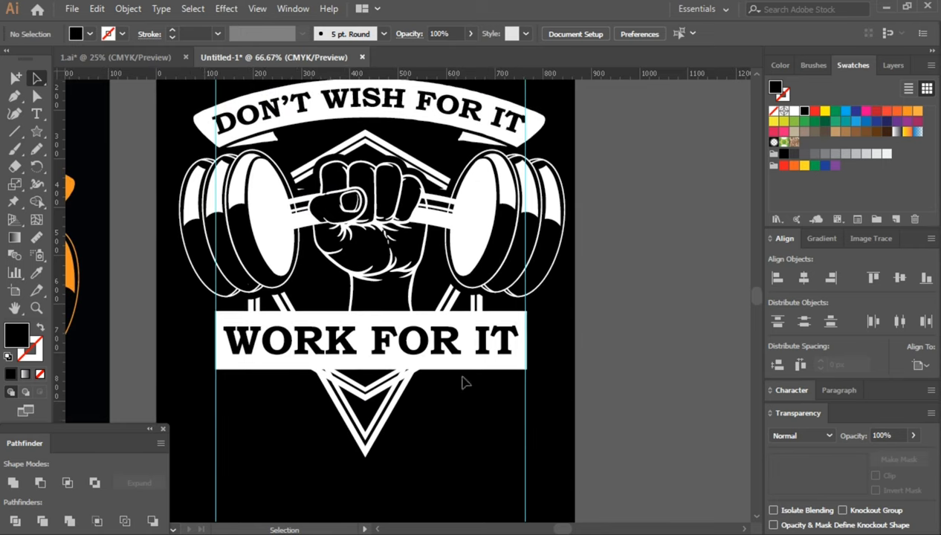
{"action": "right_click", "coordinate": [458, 375]}
Step: Offset the banner rectangle and use it as an opacity mask to clear the shield lines
{"action": "left_click", "coordinate": [472, 416]}
{"action": "left_click", "coordinate": [461, 358]}
{"action": "left_click", "coordinate": [128, 8]}
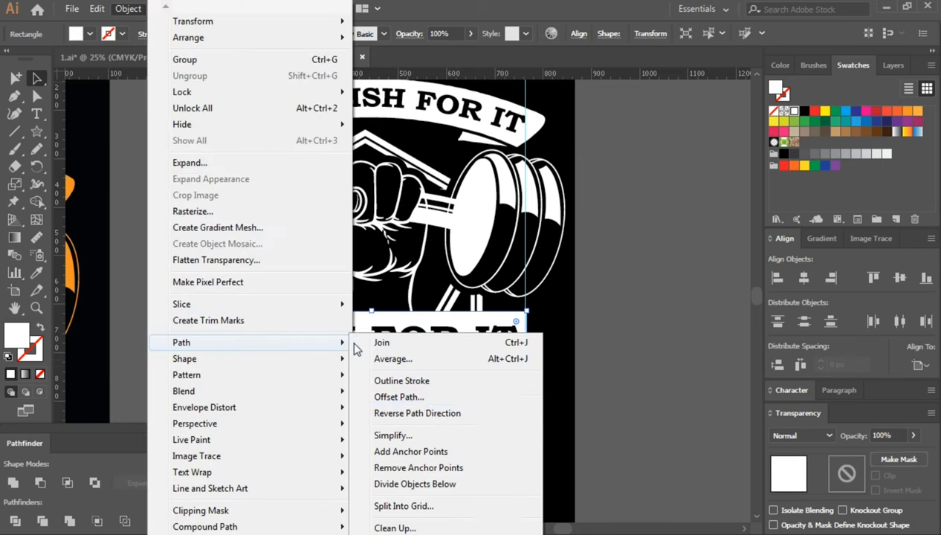
{"action": "left_click", "coordinate": [414, 394]}
{"action": "left_click", "coordinate": [682, 221]}
{"action": "left_click", "coordinate": [768, 221]}
{"action": "left_click", "coordinate": [439, 445]}
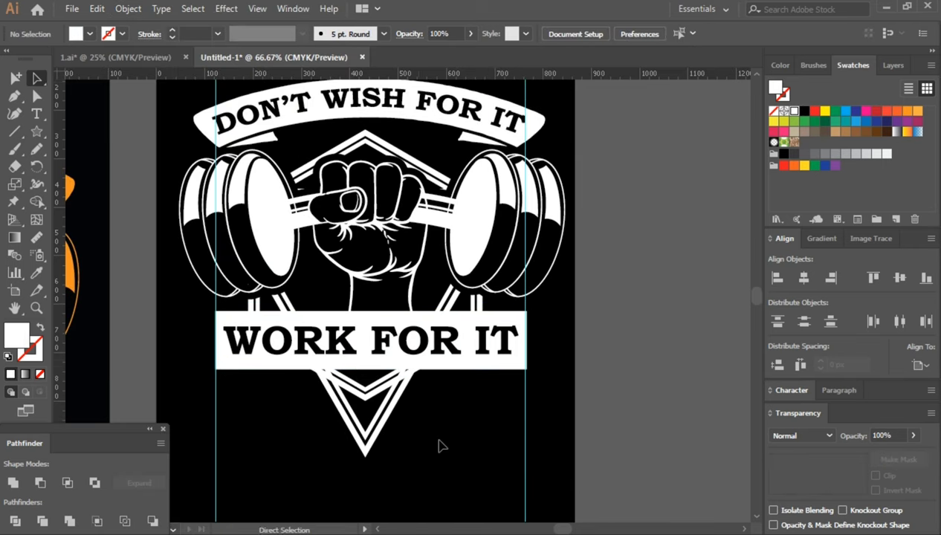
{"action": "left_click", "coordinate": [525, 368]}
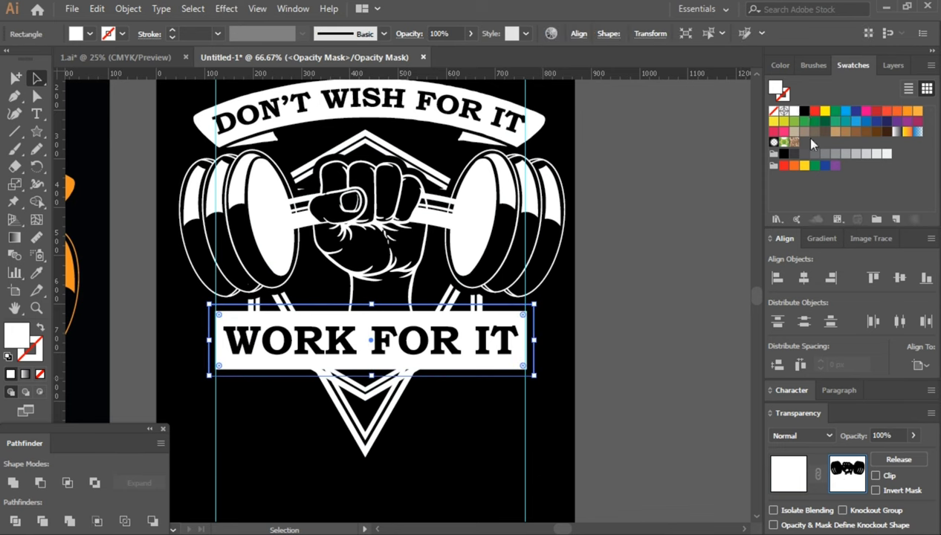
{"action": "left_click", "coordinate": [580, 446]}
Step: Draw a white star to the left of the hexagon roof
{"action": "left_click_drag", "start_coordinate": [484, 430], "coordinate": [468, 457]}
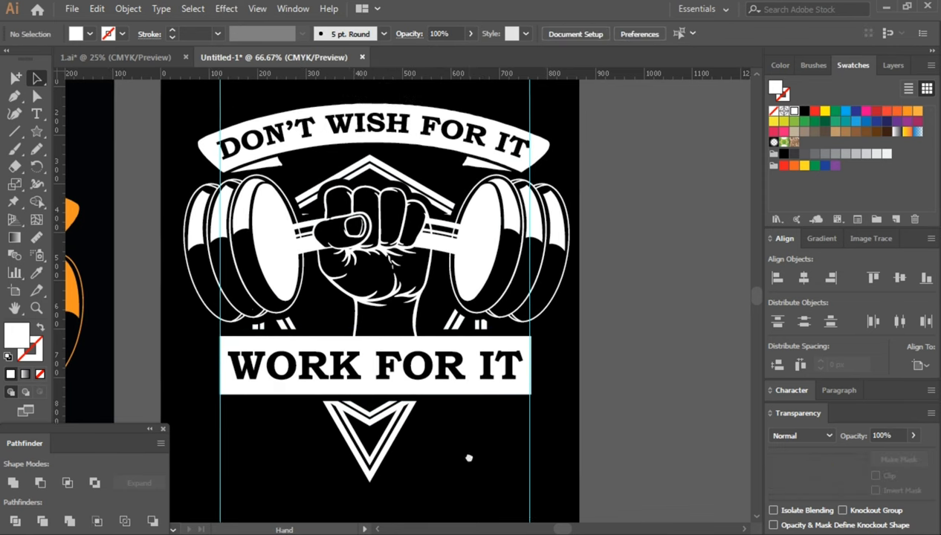
{"action": "scroll", "coordinate": [319, 171], "scroll_direction": "up", "scroll_amount": 3}
{"action": "mouse_move", "coordinate": [283, 179]}
{"action": "left_mouse_down"}
{"action": "mouse_move", "coordinate": [296, 190]}
{"action": "mouse_move", "coordinate": [364, 149]}
{"action": "left_mouse_up"}
{"action": "key", "text": "a"}
Step: Copy and resize white stars along the roof and beside the wrist
{"action": "left_click", "coordinate": [359, 151]}
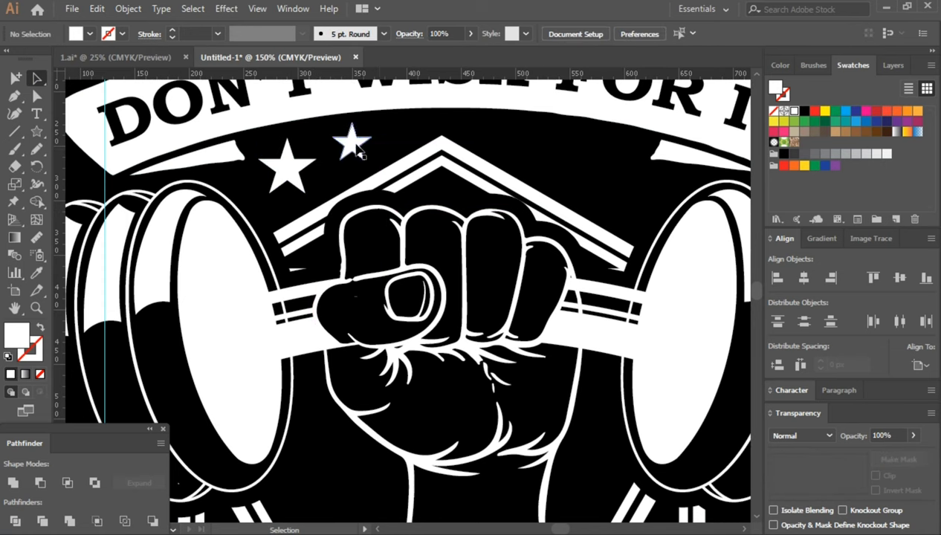
{"action": "left_click_drag", "start_coordinate": [536, 149], "coordinate": [602, 165]}
{"action": "key", "text": "ctrl+minus"}
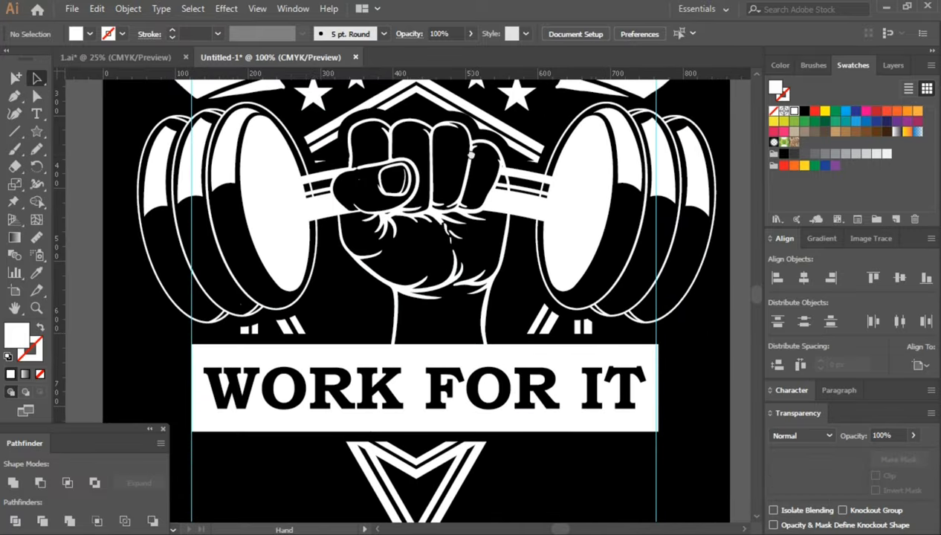
{"action": "mouse_move", "coordinate": [317, 115]}
{"action": "left_mouse_down"}
{"action": "mouse_move", "coordinate": [361, 284]}
{"action": "mouse_move", "coordinate": [344, 328]}
{"action": "mouse_move", "coordinate": [563, 308]}
{"action": "left_mouse_up"}
{"action": "key", "text": "ctrl+plus"}
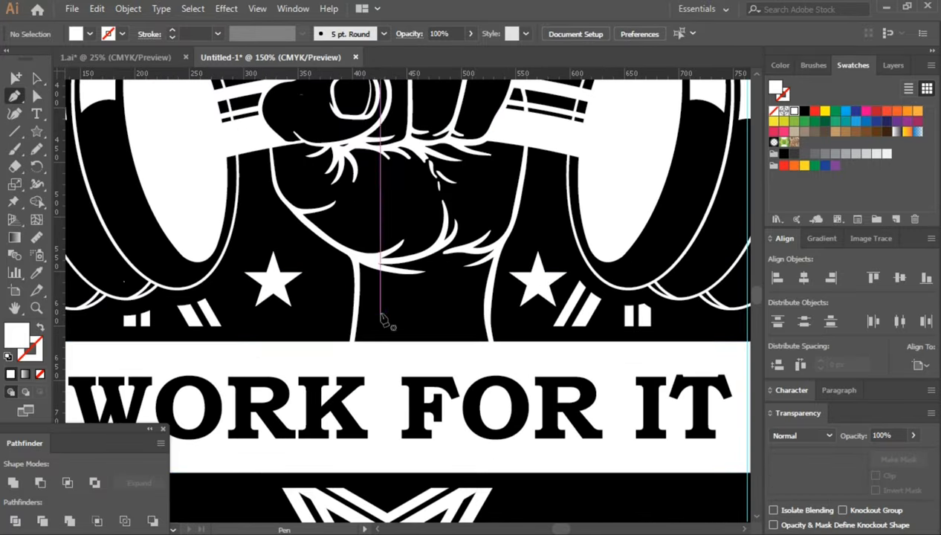
Step: Draw a short white line under the fist with a tapered width profile
{"action": "left_click_drag", "start_coordinate": [420, 319], "coordinate": [384, 320]}
{"action": "left_click", "coordinate": [40, 329]}
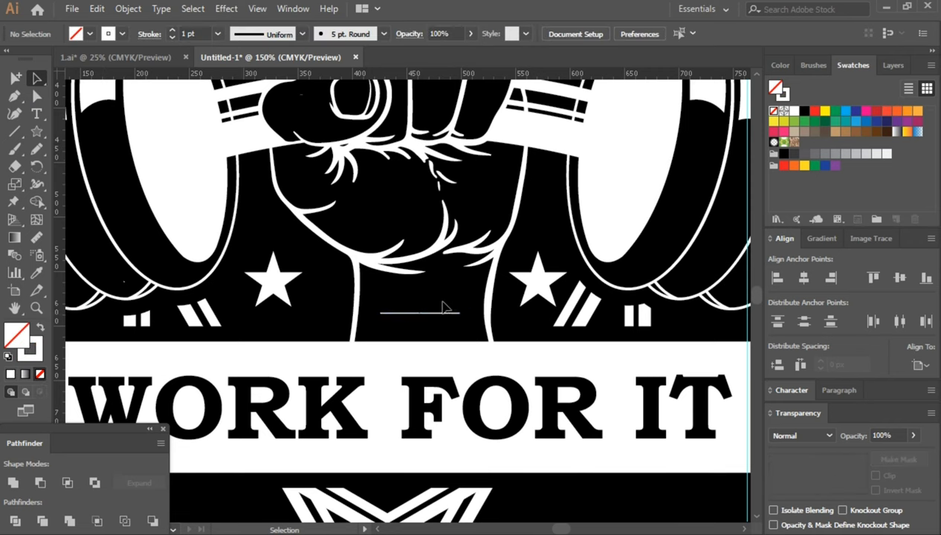
{"action": "left_click", "coordinate": [268, 71]}
{"action": "key", "text": "ctrl+shift+a"}
{"action": "key", "text": "ctrl+minus"}
{"action": "key", "text": "ctrl+minus"}
{"action": "key", "text": "ctrl+minus"}
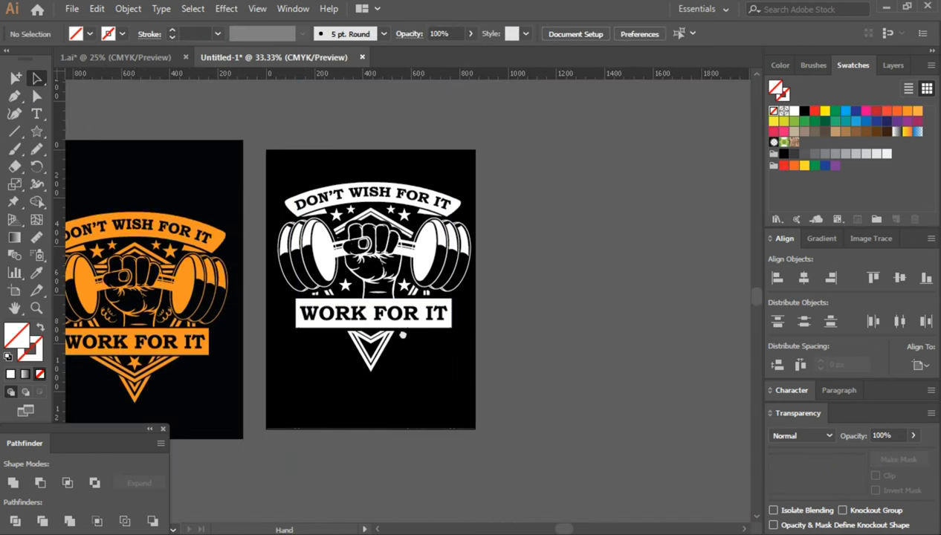
{"action": "key", "text": "ctrl+plus"}
Step: Sample the reference orange onto the fist-dumbbell group and the WORK FOR IT banner
{"action": "left_click", "coordinate": [253, 275]}
{"action": "key", "text": "i"}
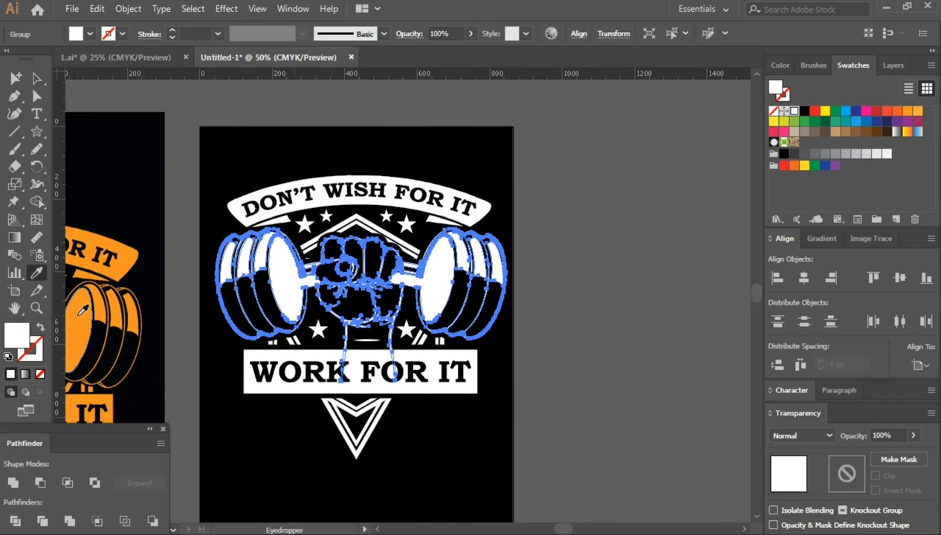
{"action": "left_click", "coordinate": [112, 327]}
{"action": "left_click", "coordinate": [435, 383]}
{"action": "key", "text": "i"}
{"action": "left_click", "coordinate": [112, 327]}
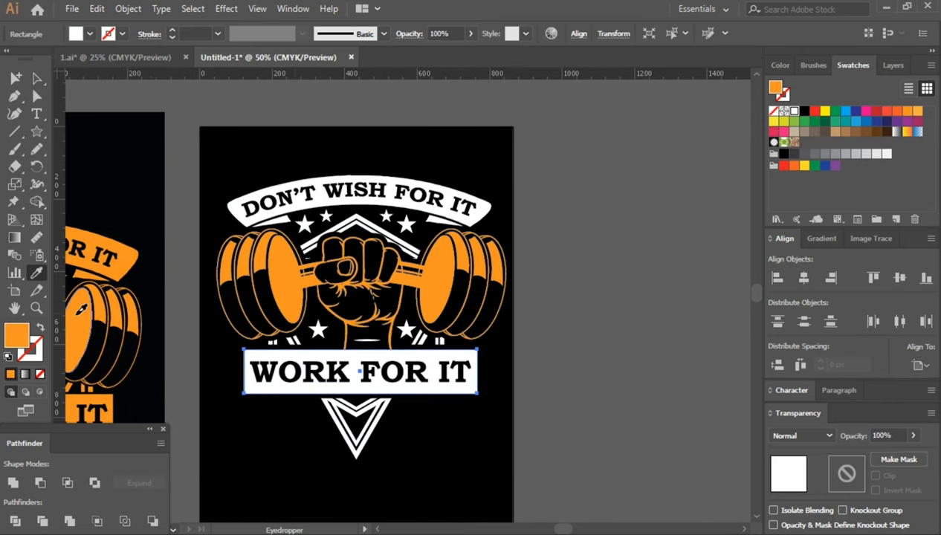
{"action": "key", "text": "v"}
Step: Recolour the top banner shape and the shield outline with the reference orange
{"action": "double_click", "coordinate": [324, 207]}
{"action": "left_click", "coordinate": [371, 222]}
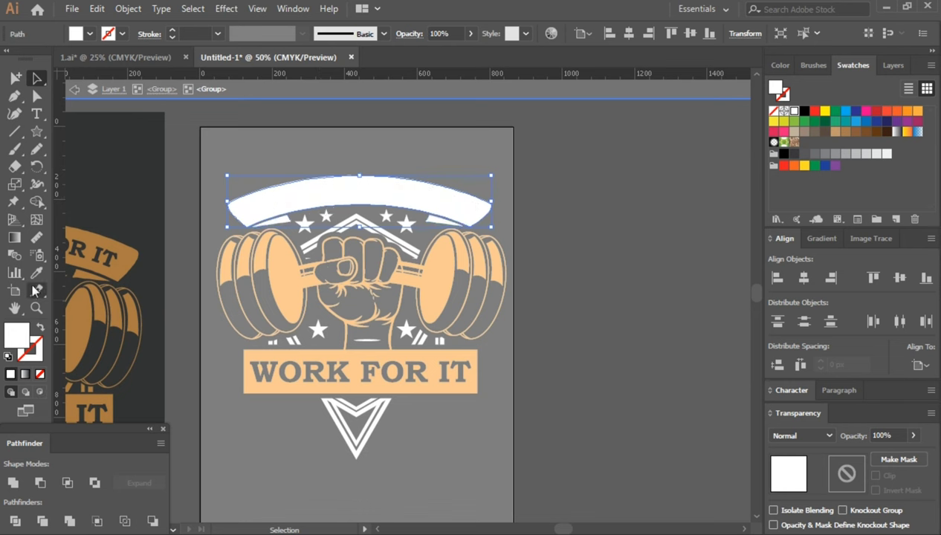
{"action": "key", "text": "i"}
{"action": "left_click", "coordinate": [111, 327]}
{"action": "key", "text": "v"}
{"action": "double_click", "coordinate": [364, 467]}
{"action": "left_click", "coordinate": [364, 466]}
{"action": "key", "text": "i"}
{"action": "left_click", "coordinate": [74, 325]}
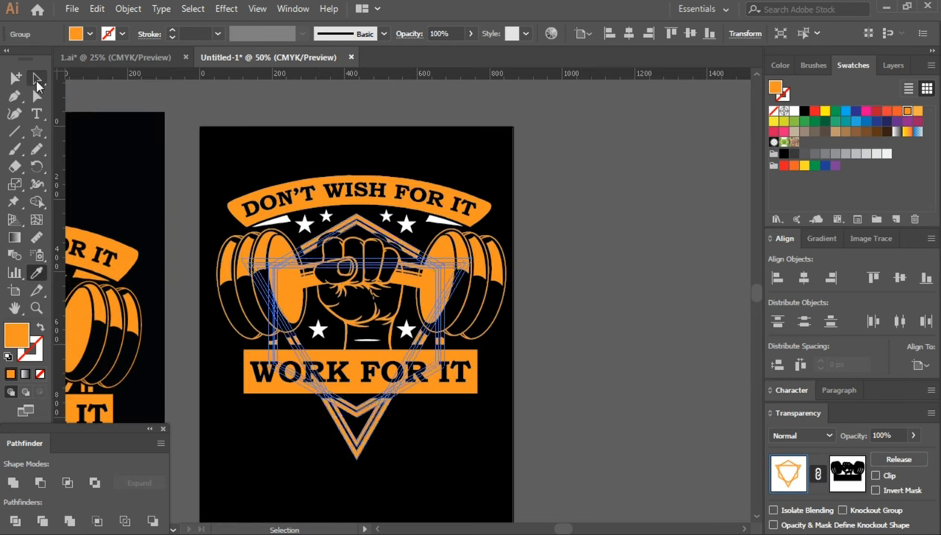
{"action": "key", "text": "v"}
Step: Re-sample colour onto the isolated top banner, undoing an accidental grey fill
{"action": "left_click", "coordinate": [327, 204]}
{"action": "double_click", "coordinate": [403, 239]}
{"action": "key", "text": "ctrl+equal"}
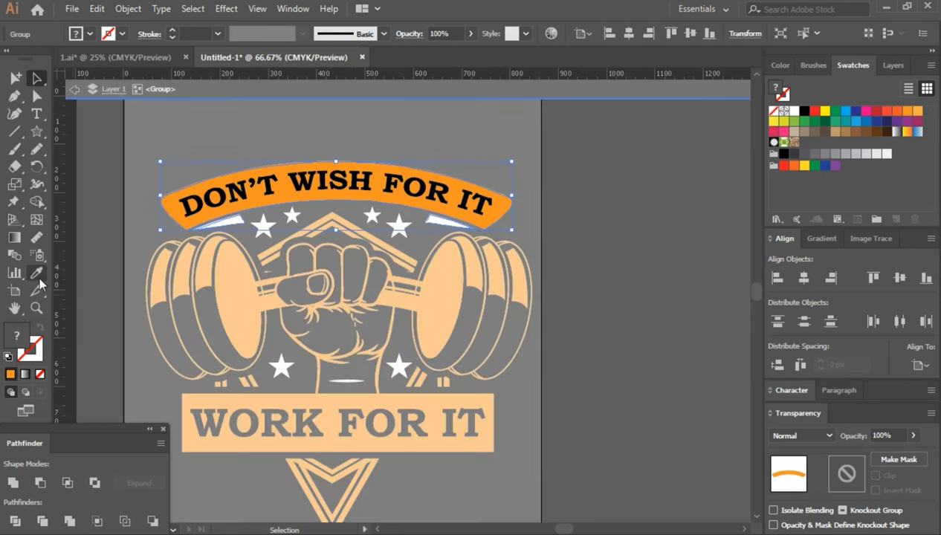
{"action": "scroll", "coordinate": [162, 273], "scroll_direction": "left", "scroll_amount": 3}
{"action": "left_click", "coordinate": [236, 236]}
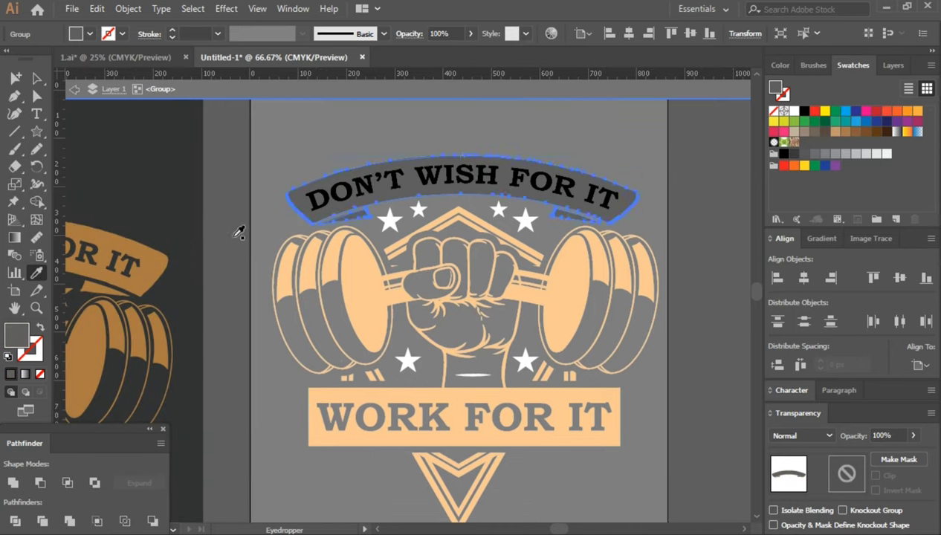
{"action": "key", "text": "ctrl+z"}
{"action": "key", "text": "a"}
{"action": "scroll", "coordinate": [244, 279], "scroll_direction": "right", "scroll_amount": 2}
{"action": "key", "text": "Escape"}
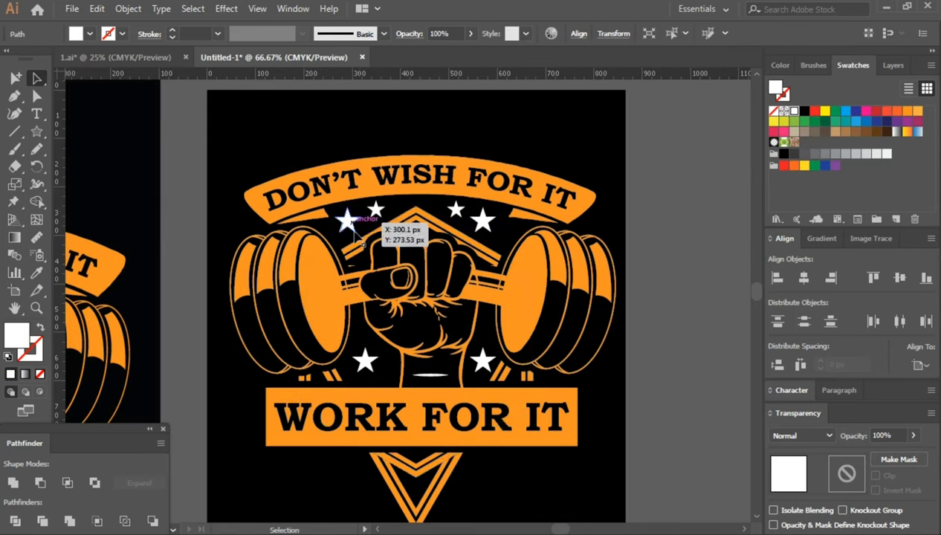
Step: Turn the stars orange with the Eyedropper, then deselect them
{"action": "left_click", "coordinate": [375, 213]}
{"action": "left_click", "coordinate": [36, 275]}
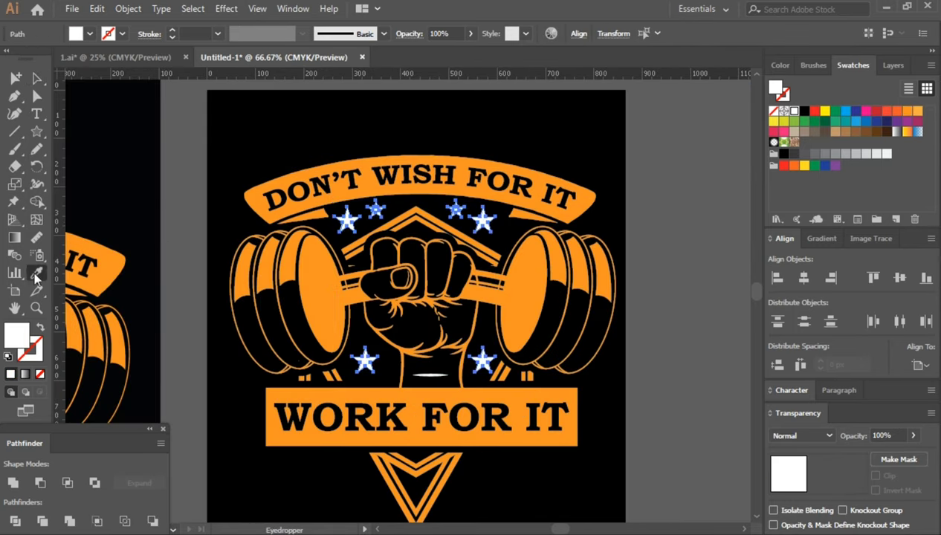
{"action": "left_click", "coordinate": [36, 77]}
Step: Hide the small line under the fist and zoom out to compare both badges
{"action": "left_click", "coordinate": [434, 379]}
{"action": "left_click", "coordinate": [128, 8]}
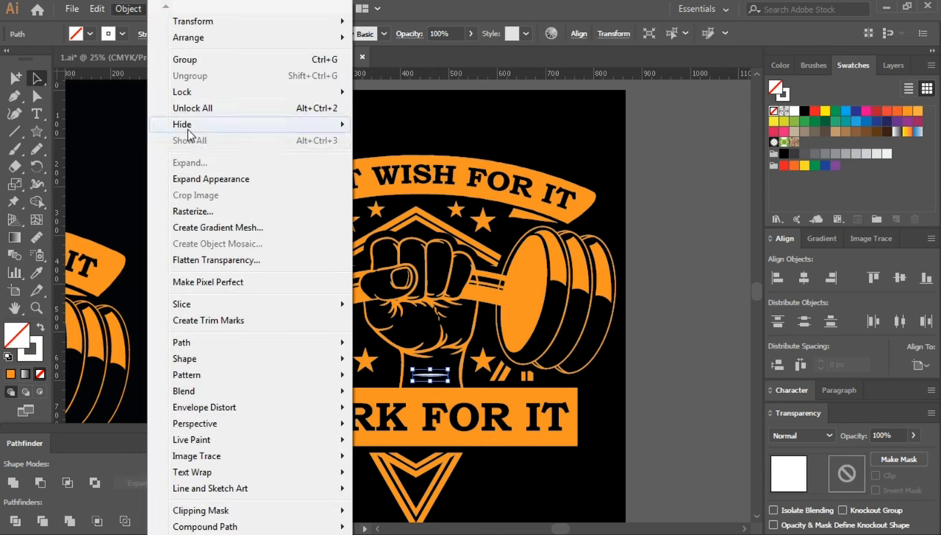
{"action": "left_click", "coordinate": [47, 275]}
{"action": "left_click", "coordinate": [36, 79]}
{"action": "key", "text": "ctrl+minus"}
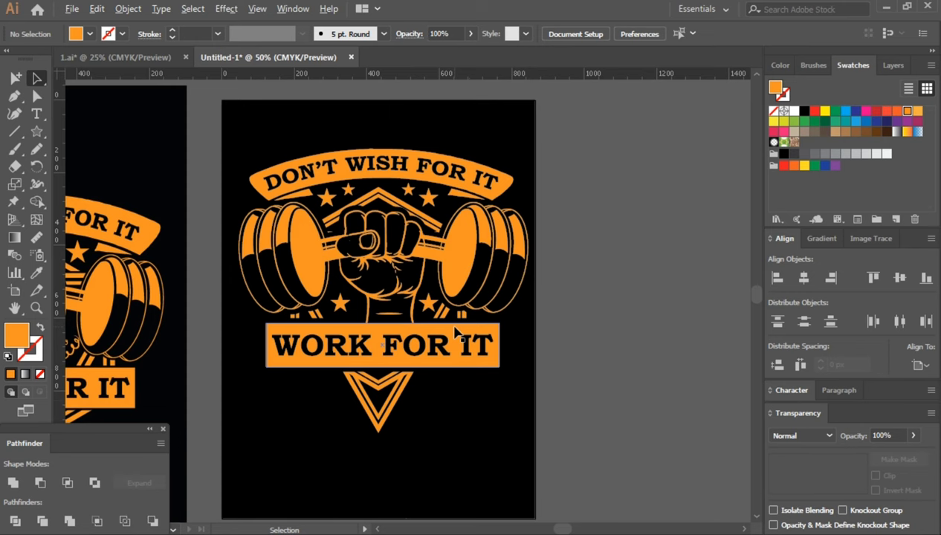
{"action": "key", "text": "ctrl+minus"}
{"action": "left_click_drag", "start_coordinate": [341, 387], "coordinate": [462, 385]}
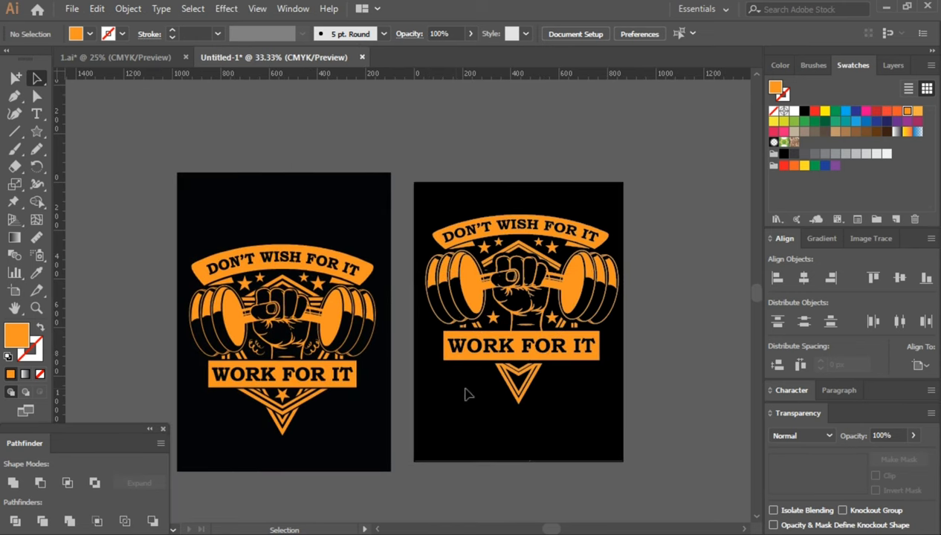